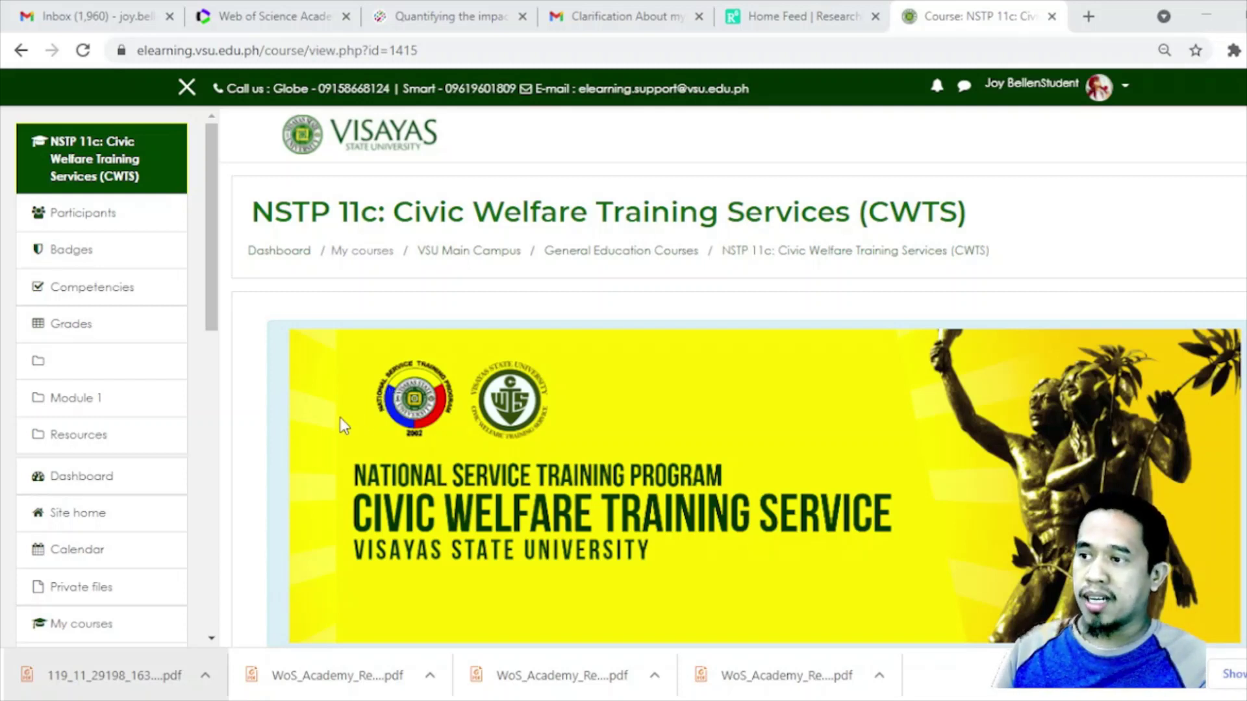
# Step: Open the Netiqutte Guide from the Module 1 course page and read the start of the document
pyautogui.click(111, 406)
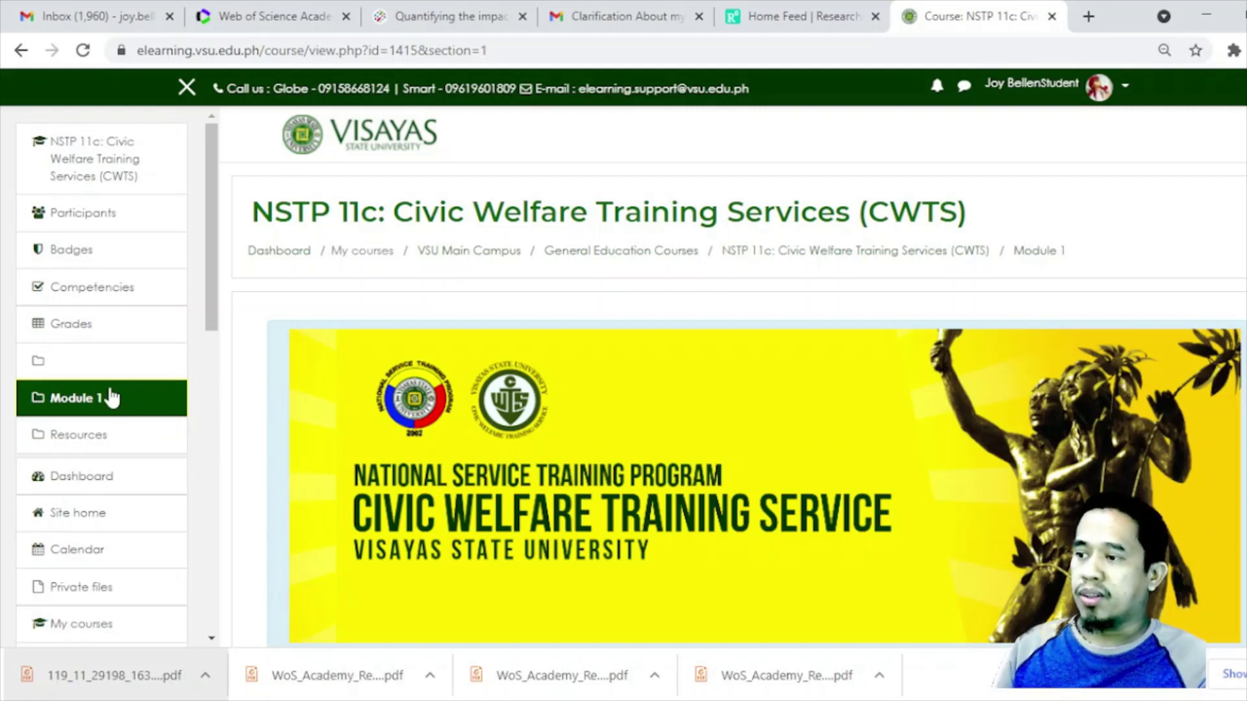
pyautogui.scroll(-3, 705, 339)
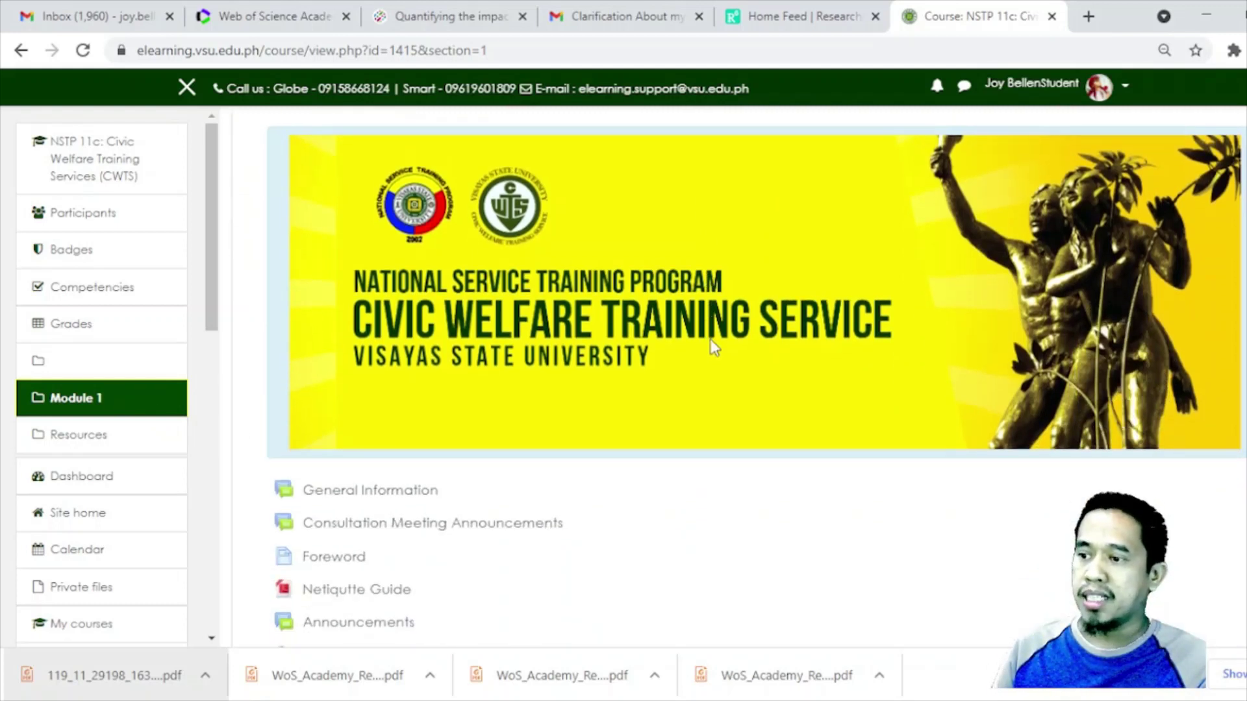
pyautogui.scroll(-3, 706, 341)
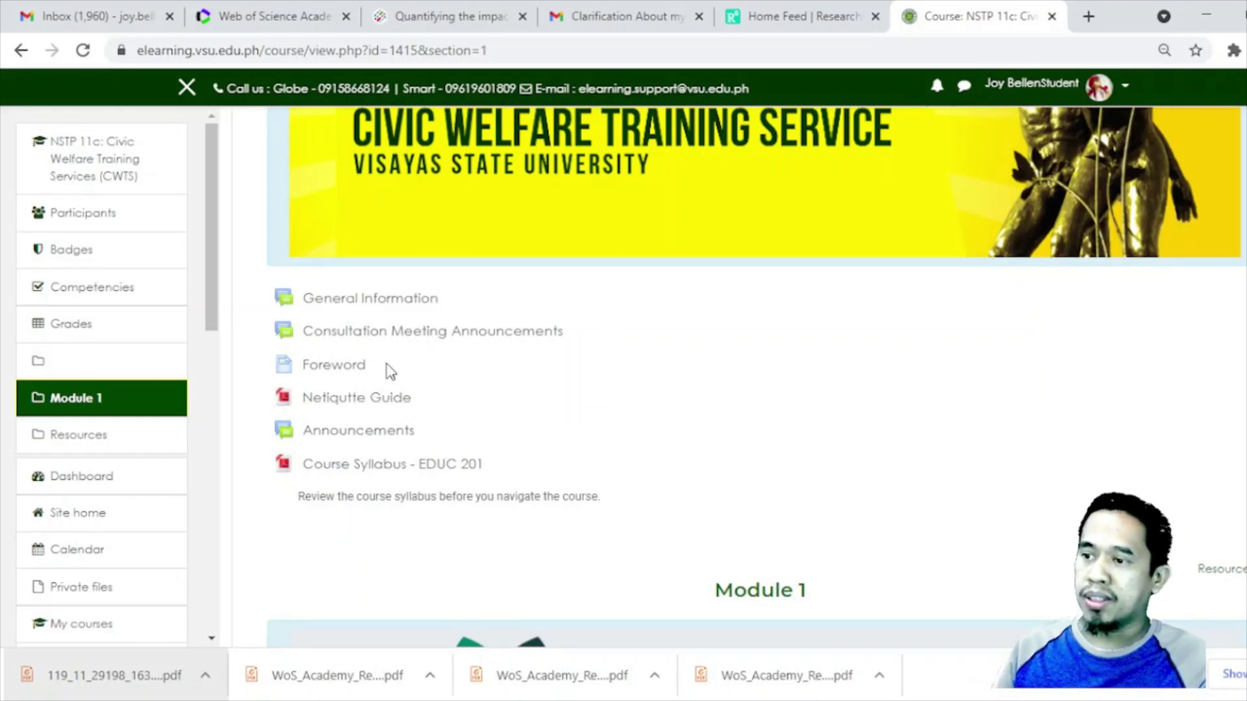
pyautogui.click(351, 408)
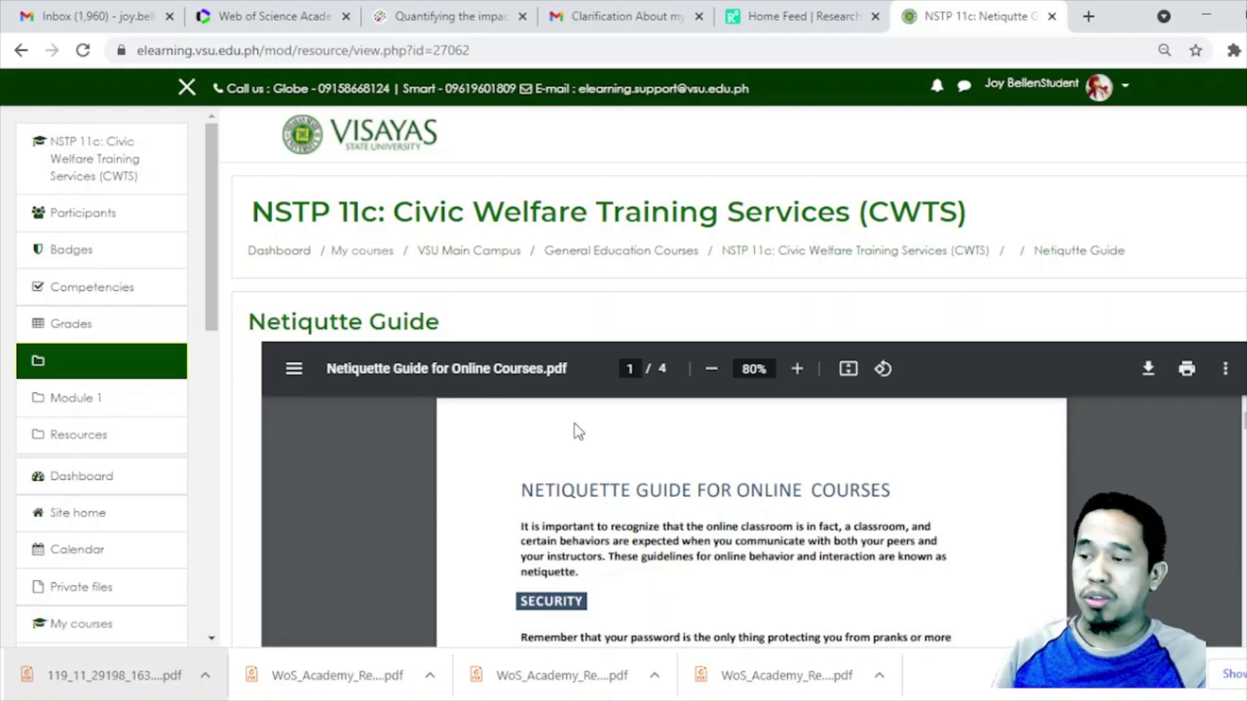
pyautogui.scroll(-3, 396, 470)
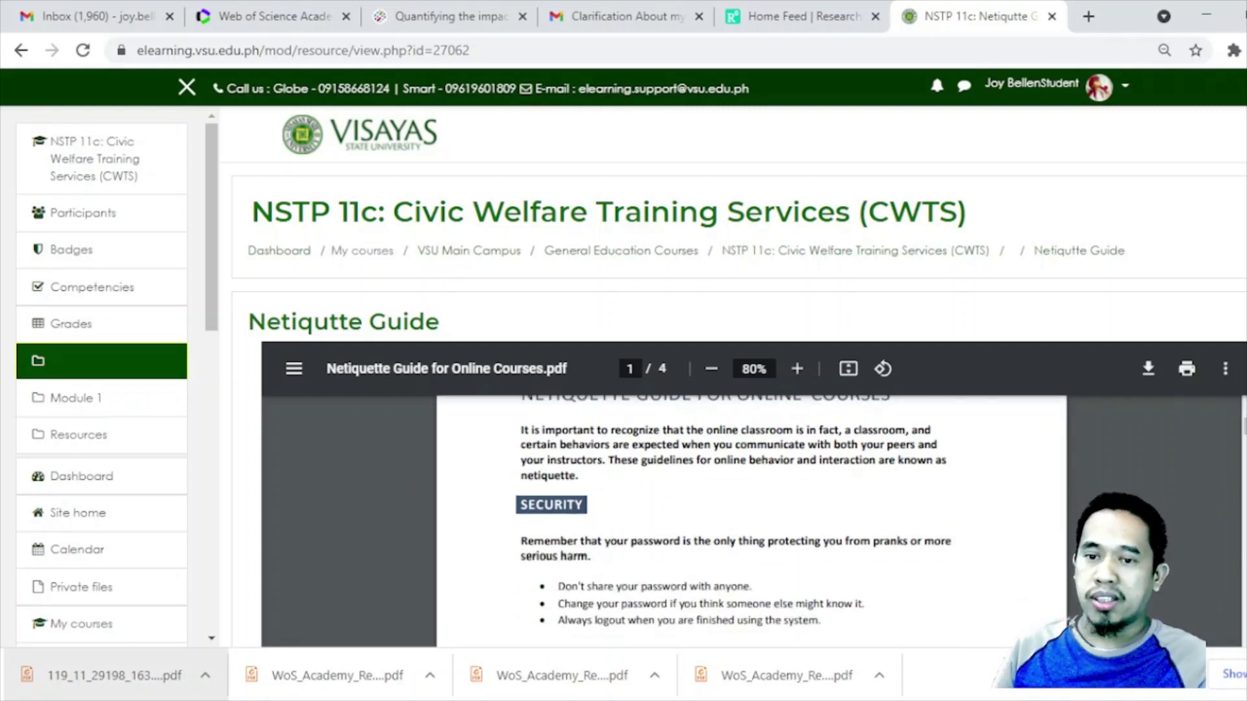
pyautogui.scroll(-3, 728, 304)
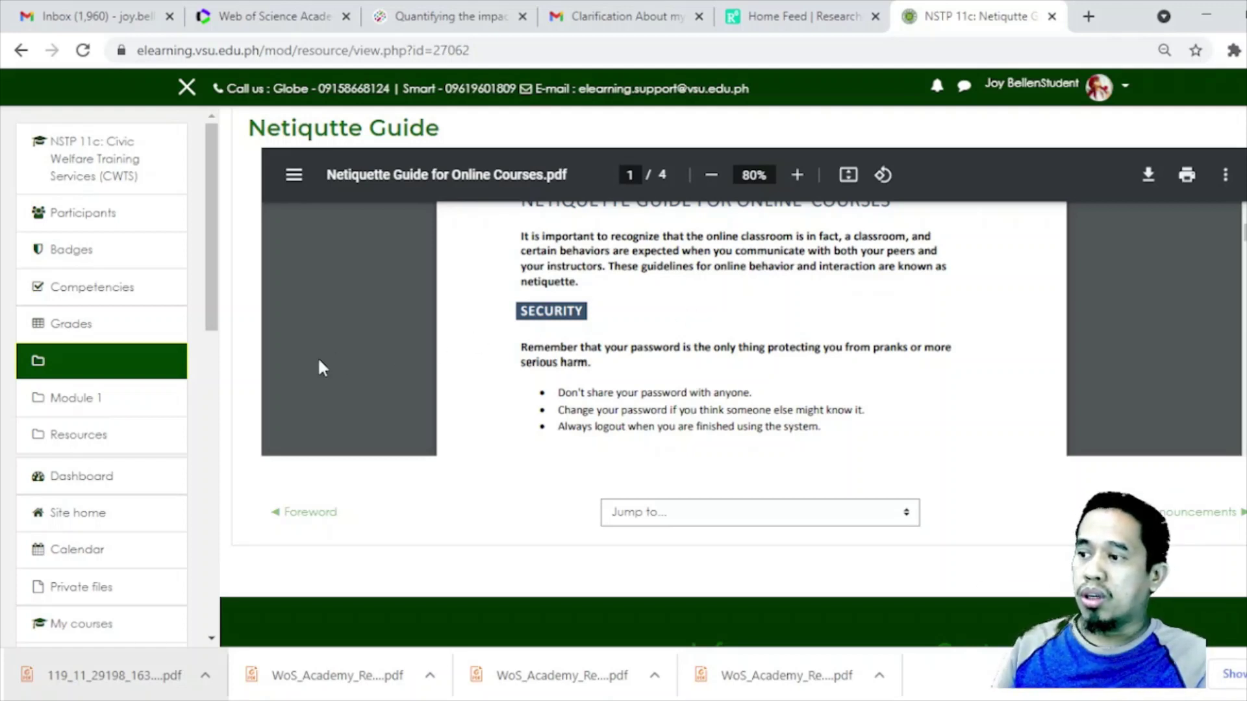
# Step: Return to Module 1 and review its overview and the list of lessons and activities
pyautogui.click(104, 409)
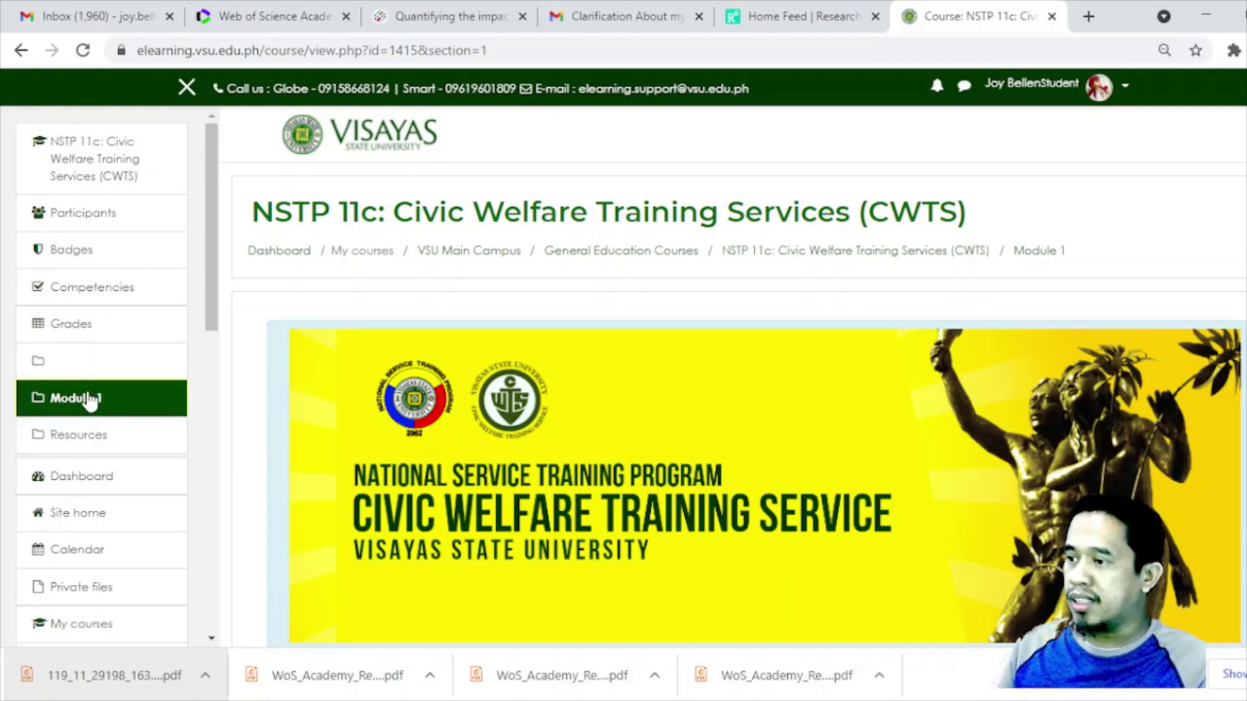
pyautogui.scroll(-3, 89, 405)
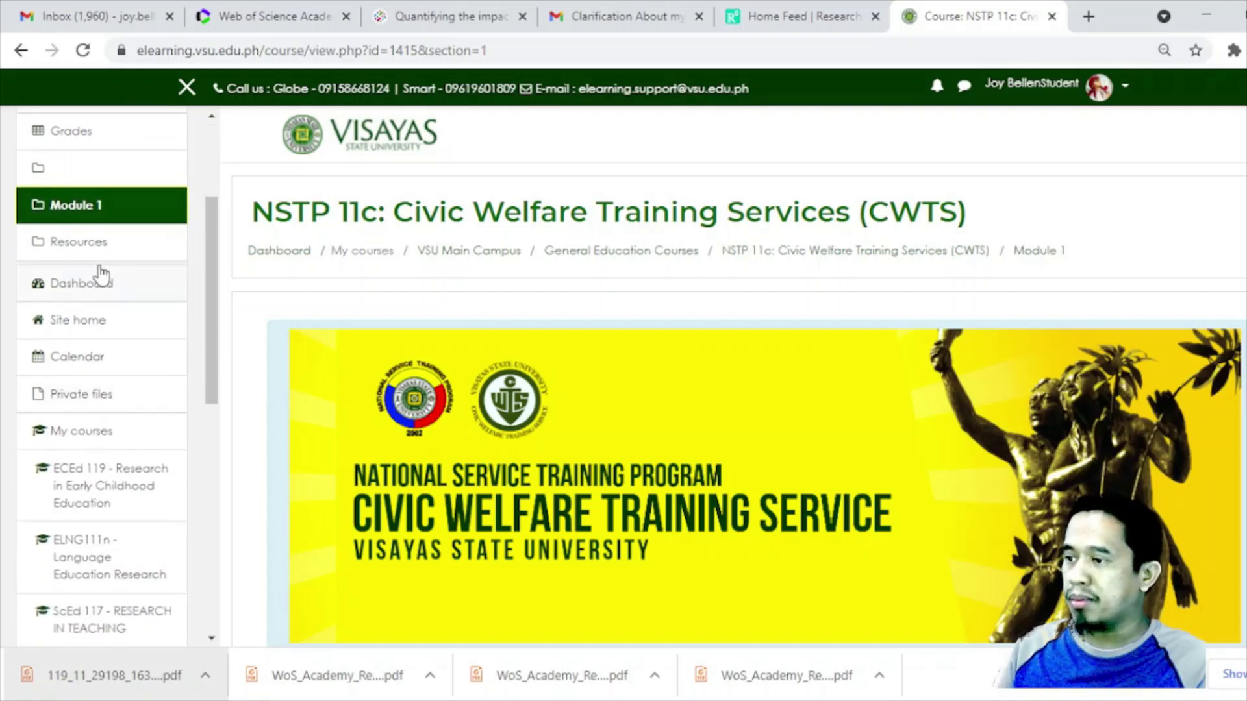
pyautogui.scroll(2, 92, 330)
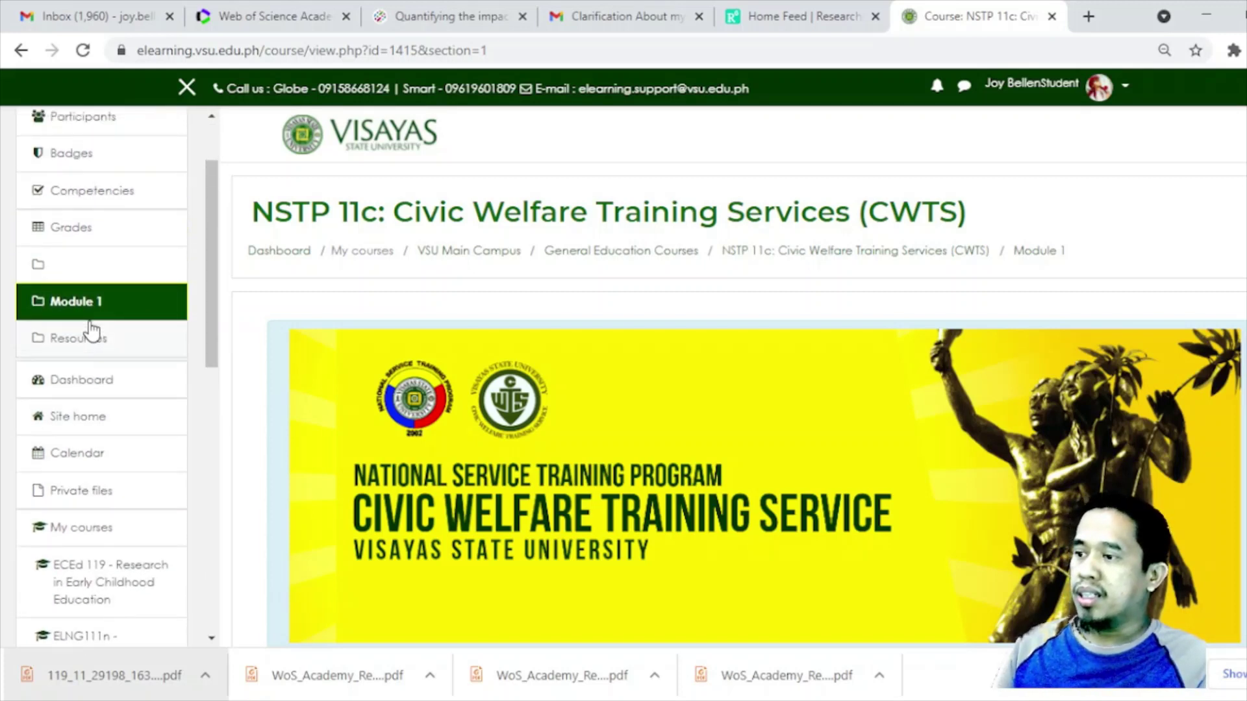
pyautogui.scroll(2, 92, 330)
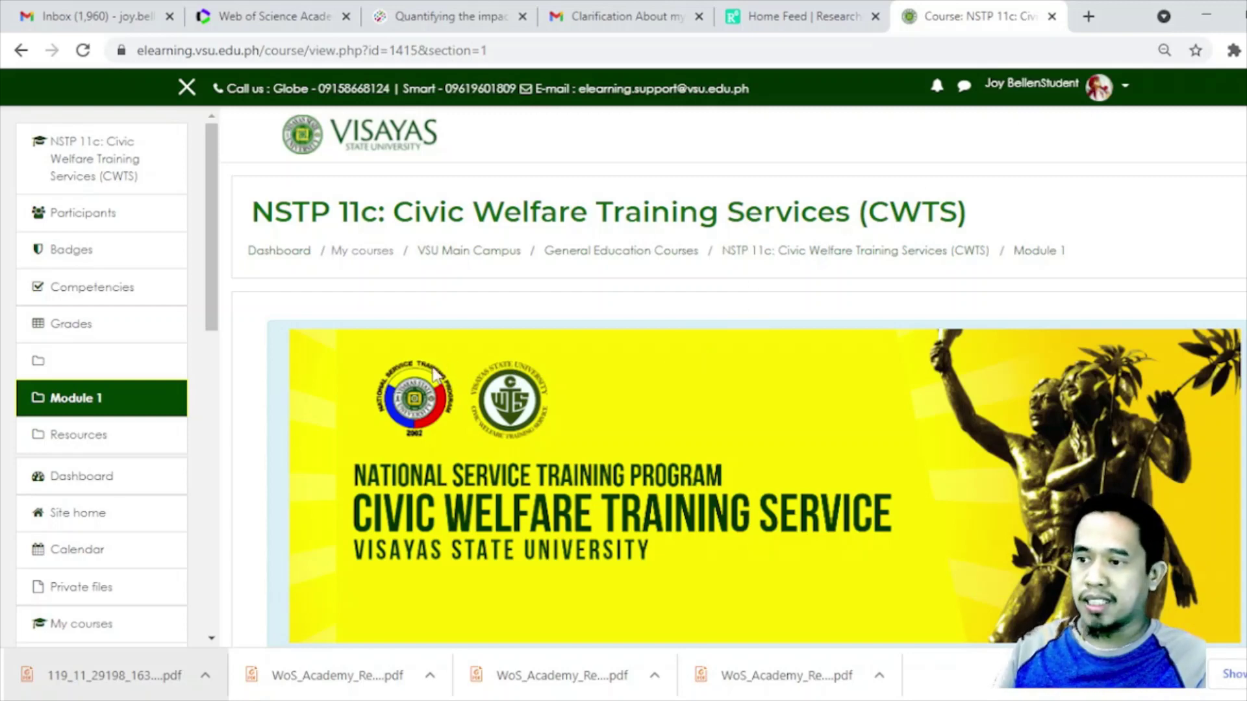
pyautogui.scroll(-6, 486, 413)
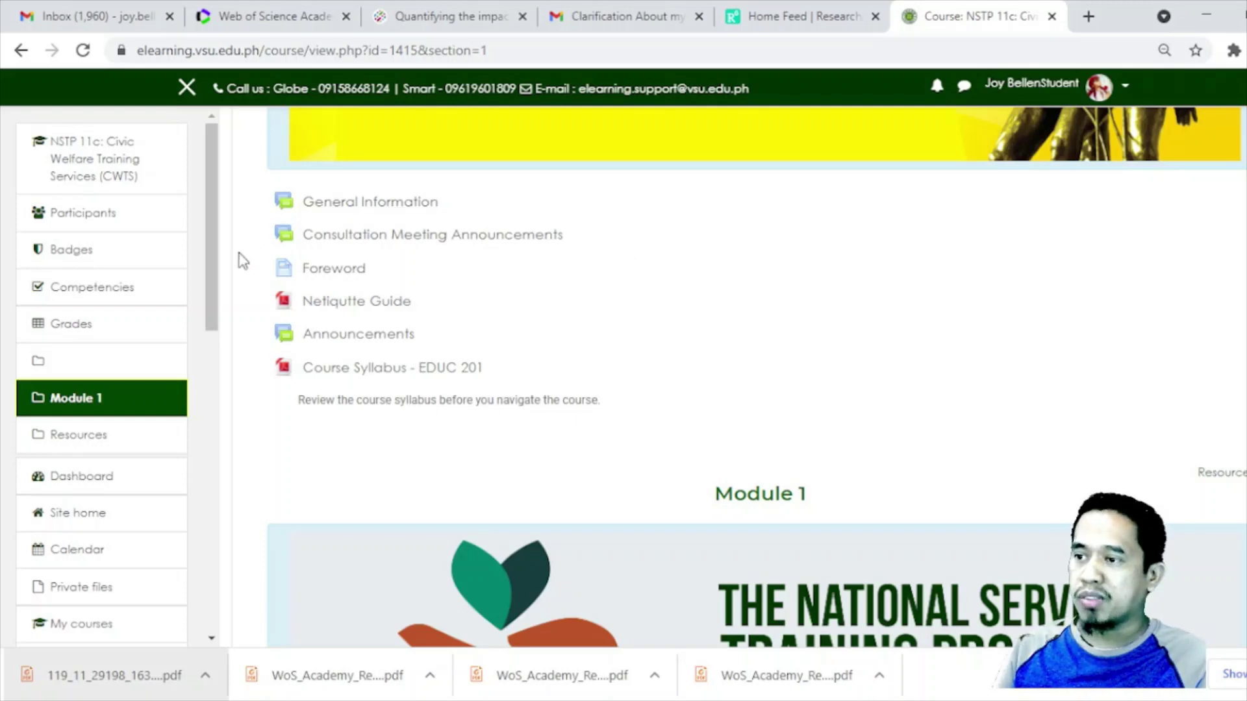
pyautogui.scroll(-4, 786, 539)
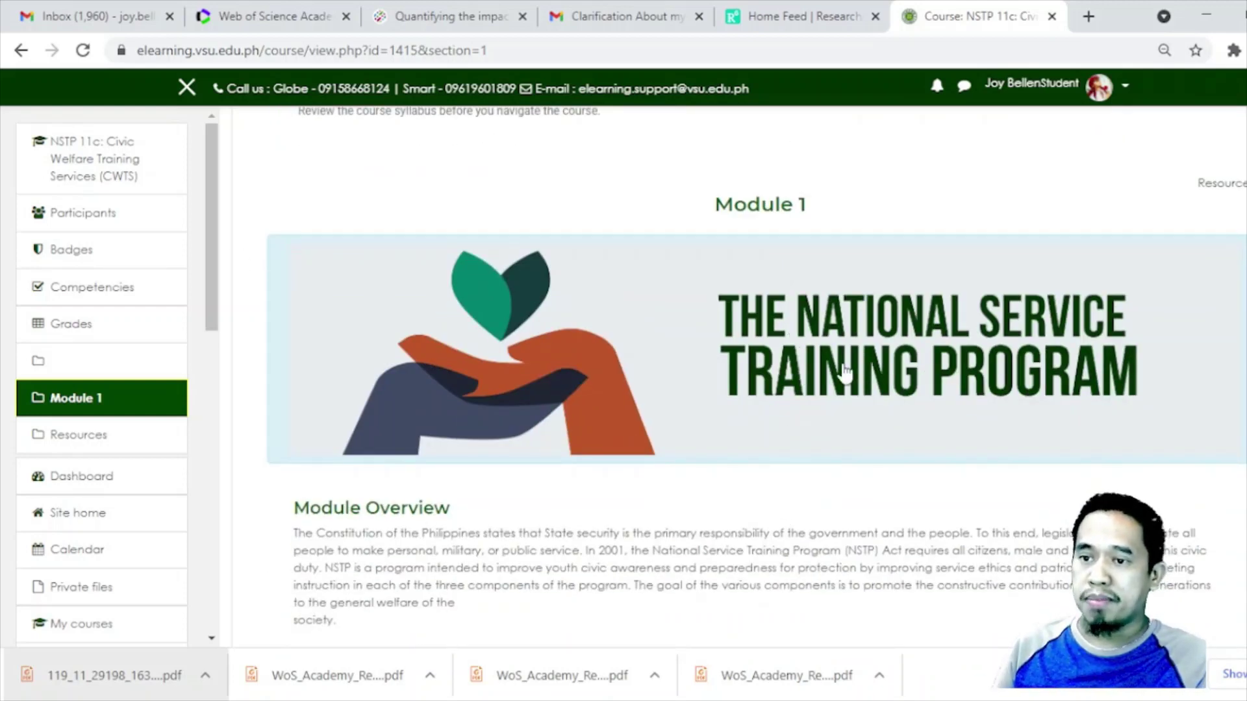
pyautogui.scroll(-3, 708, 396)
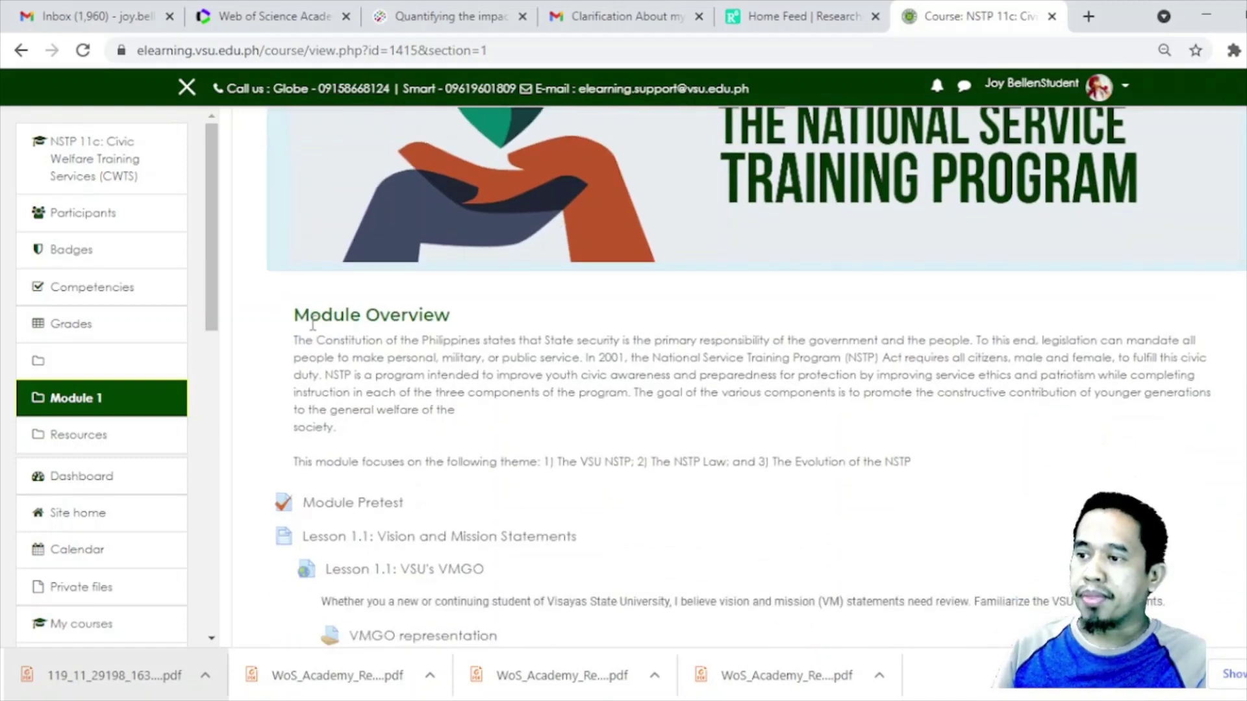
pyautogui.scroll(-3, 448, 449)
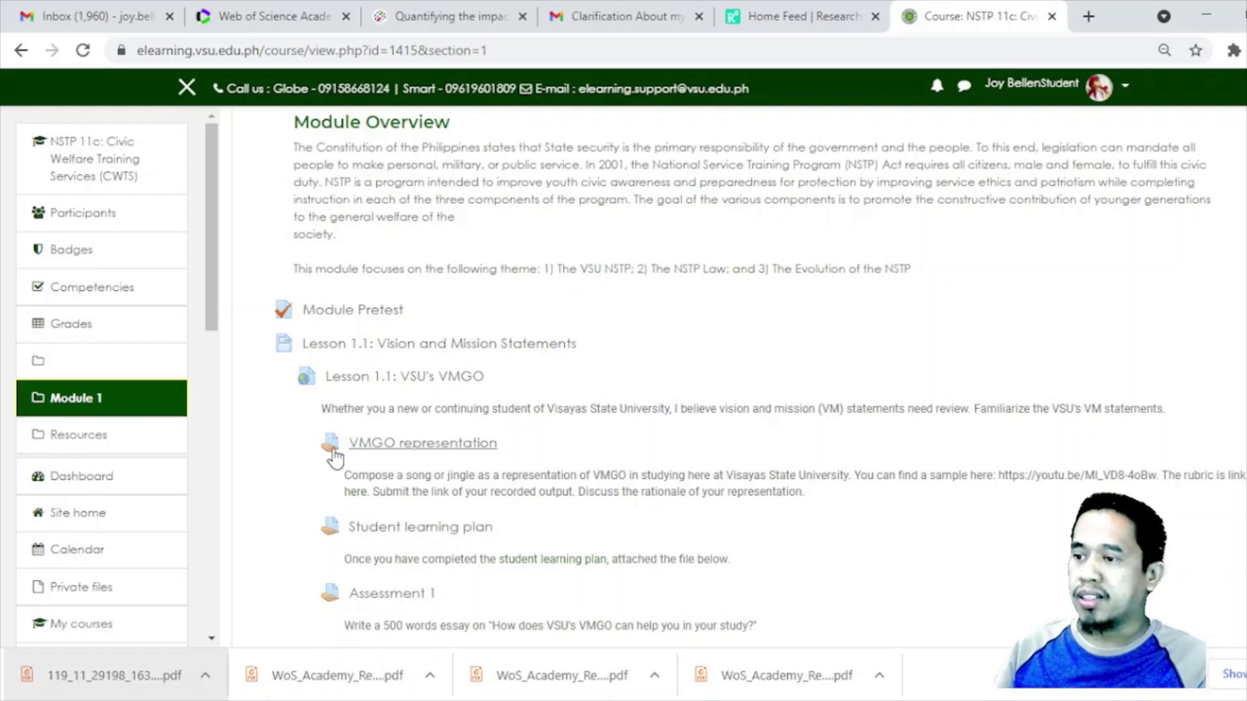
# Step: Open Lesson 1.1: Vision and Mission Statements and read through its learning outcomes, discussion, learning tasks and assessment
pyautogui.click(375, 349)
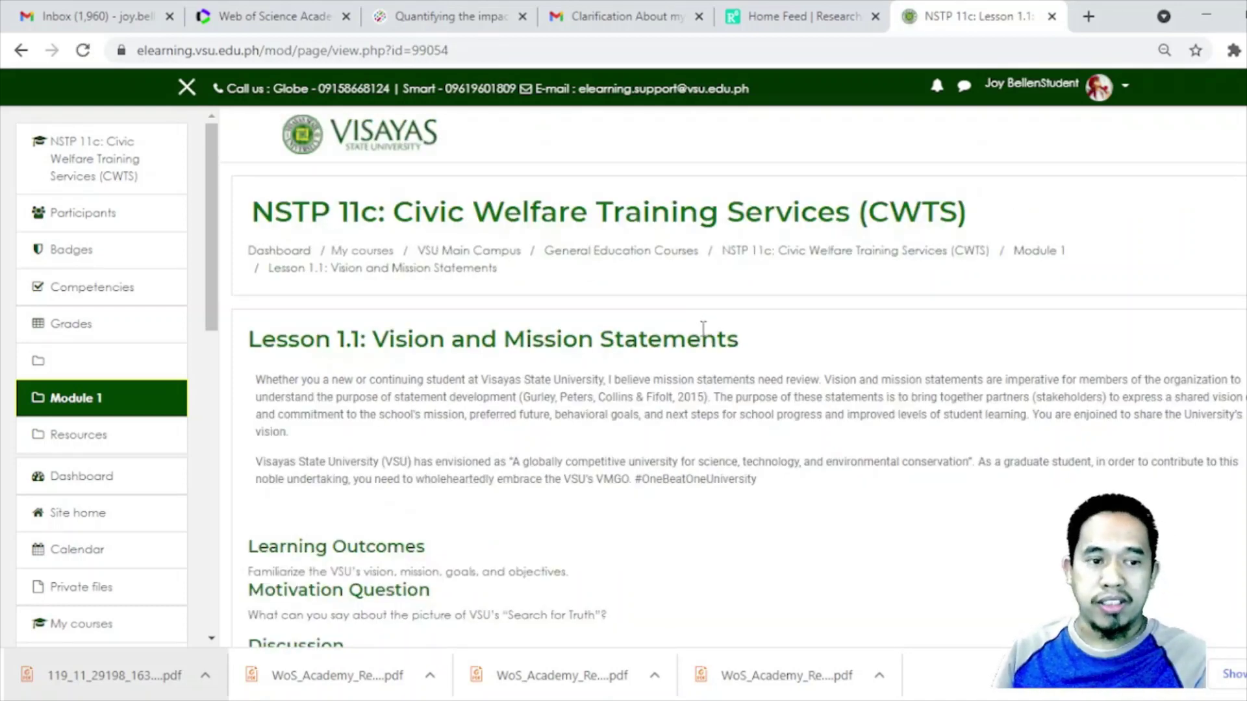
pyautogui.scroll(-1, 551, 376)
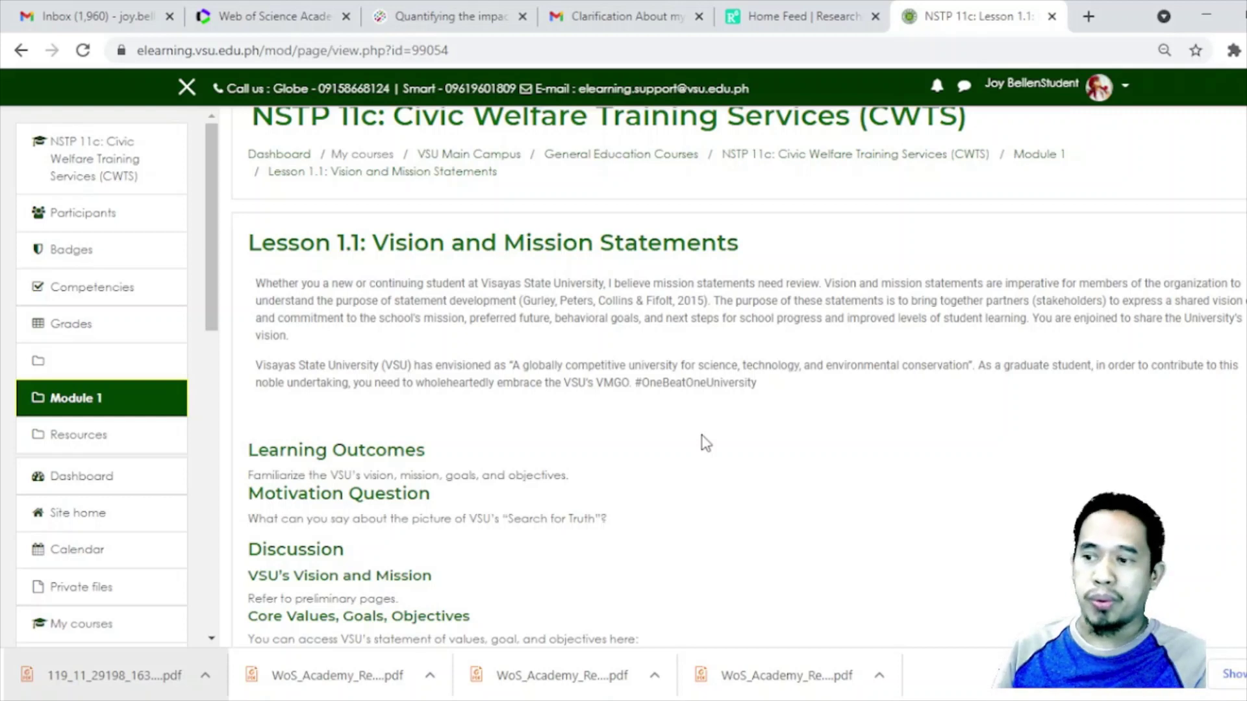
pyautogui.scroll(-1, 654, 445)
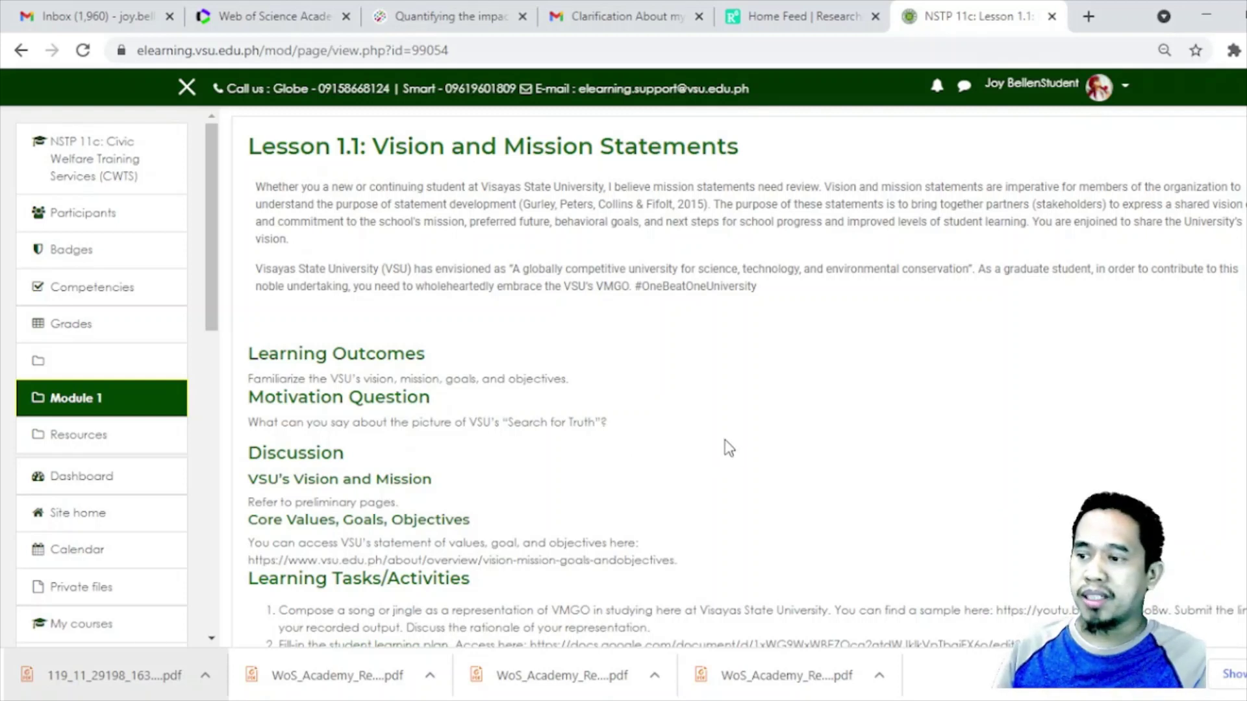
pyautogui.scroll(-3, 729, 447)
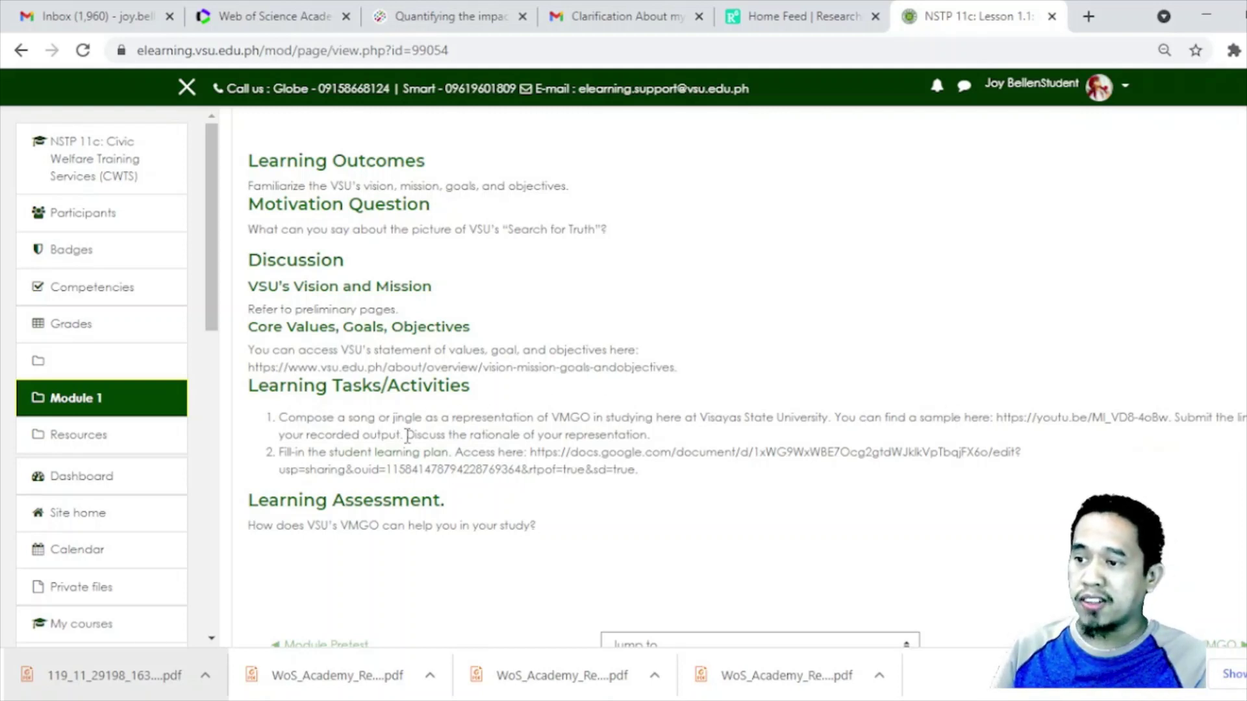
pyautogui.moveTo(405, 434); pyautogui.dragTo(652, 434)
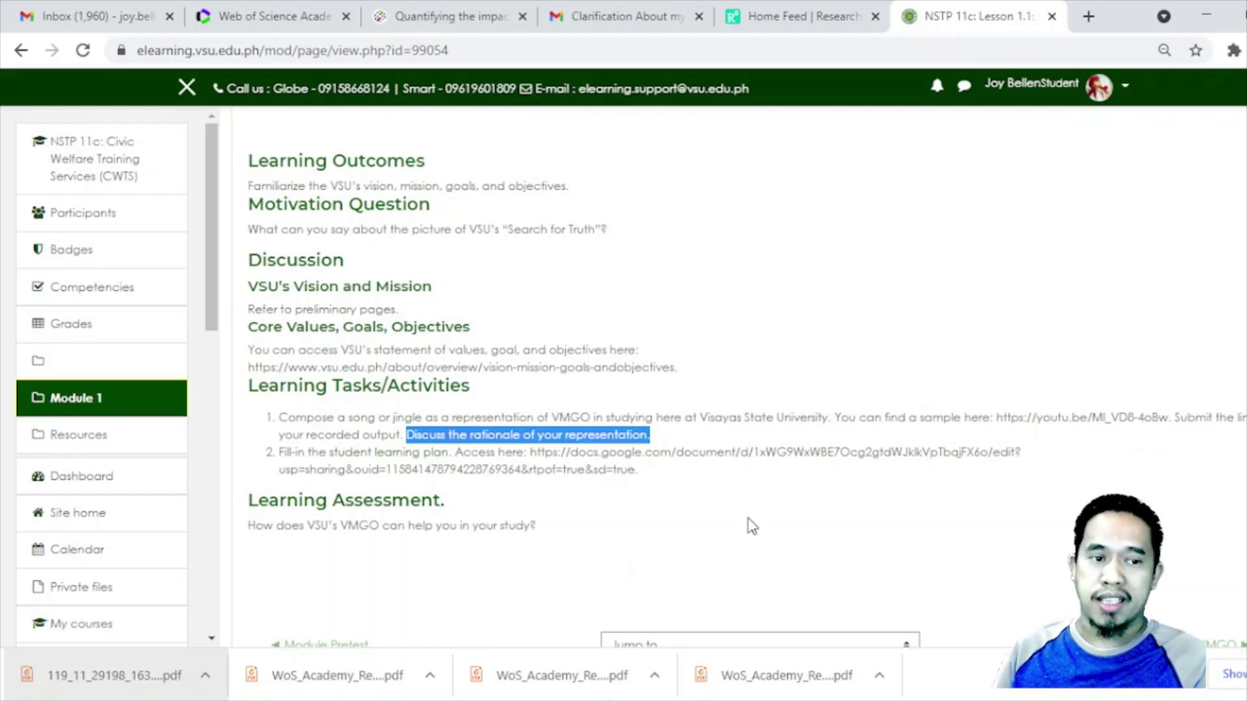
pyautogui.scroll(-3, 523, 500)
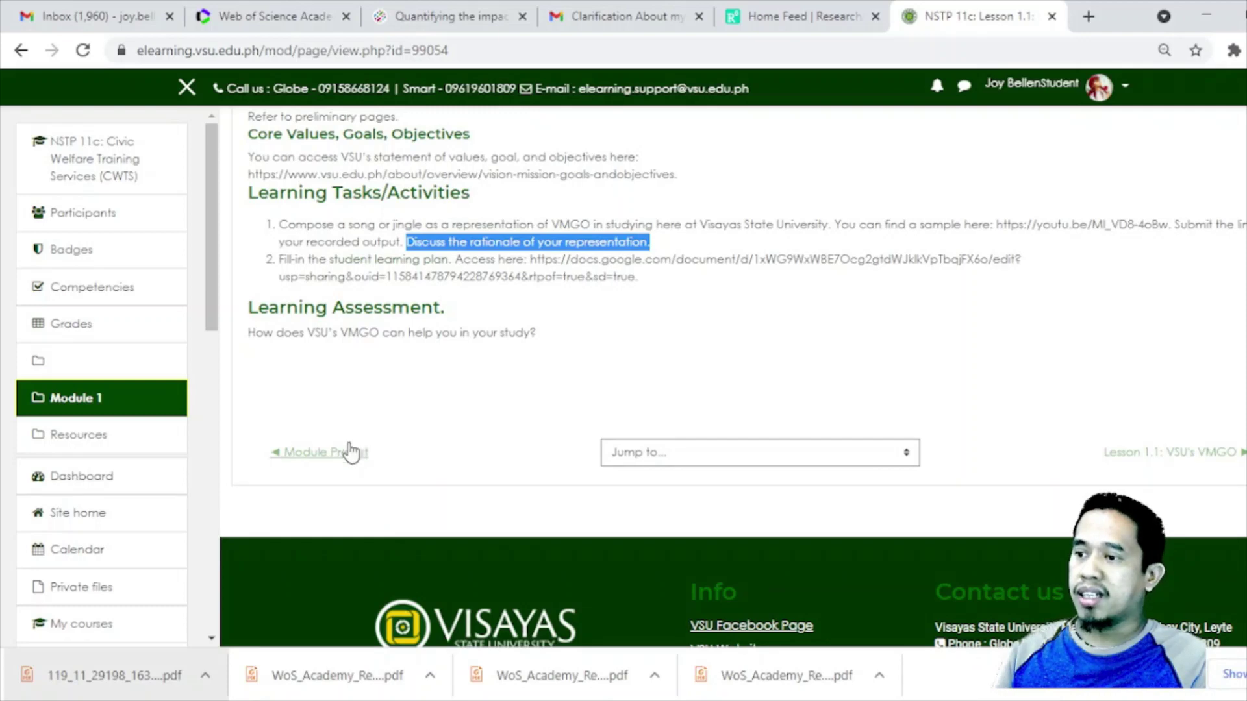
# Step: Open the VMGO representation assignment from Module 1 and review its instructions and submission status
pyautogui.click(119, 404)
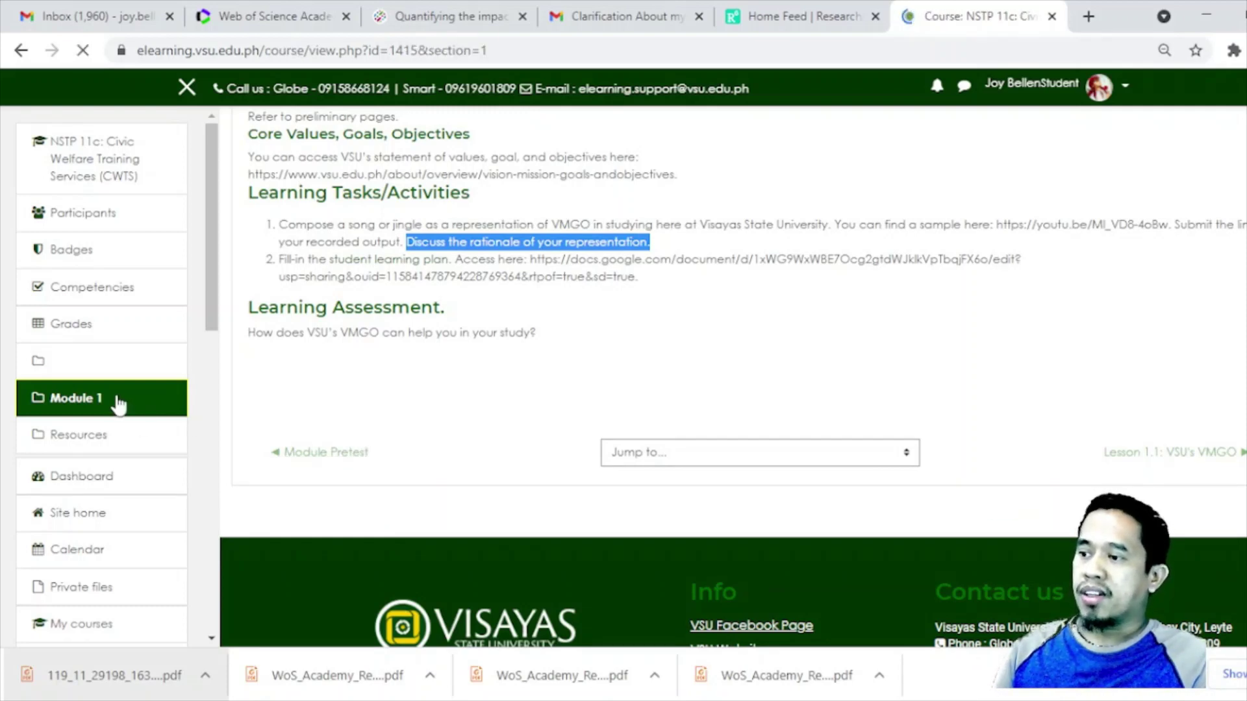
pyautogui.scroll(-10, 393, 442)
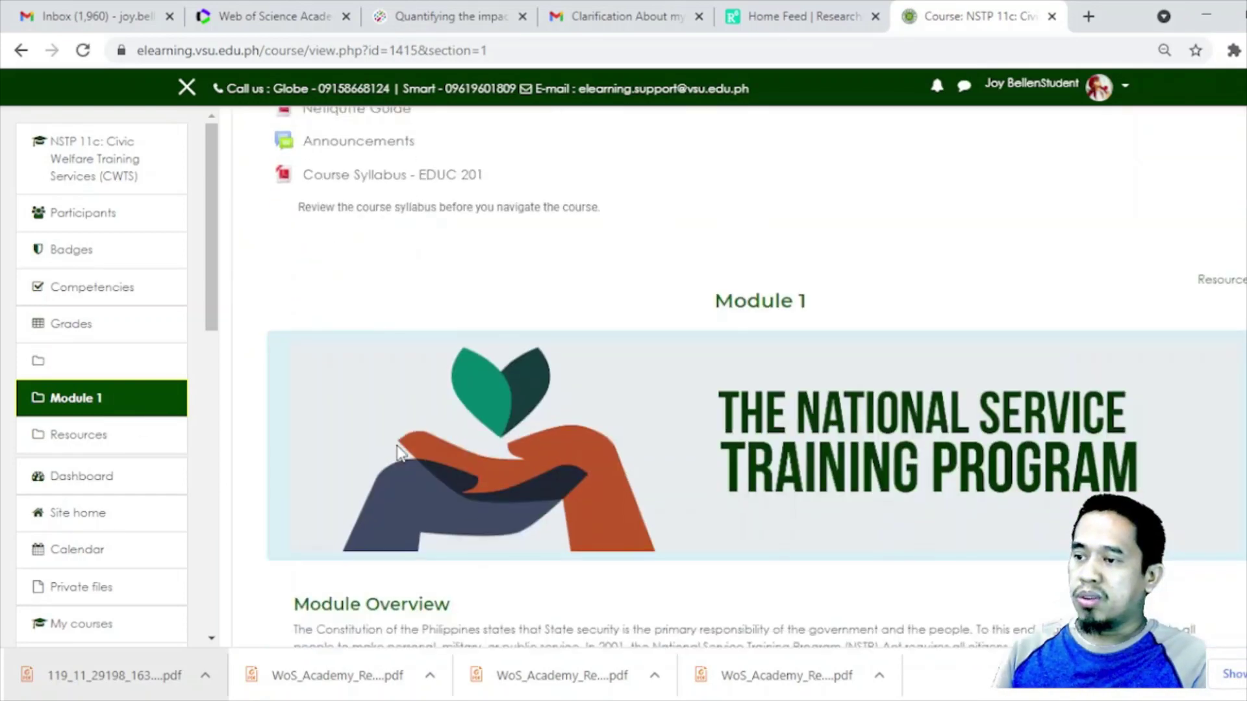
pyautogui.scroll(-5, 385, 464)
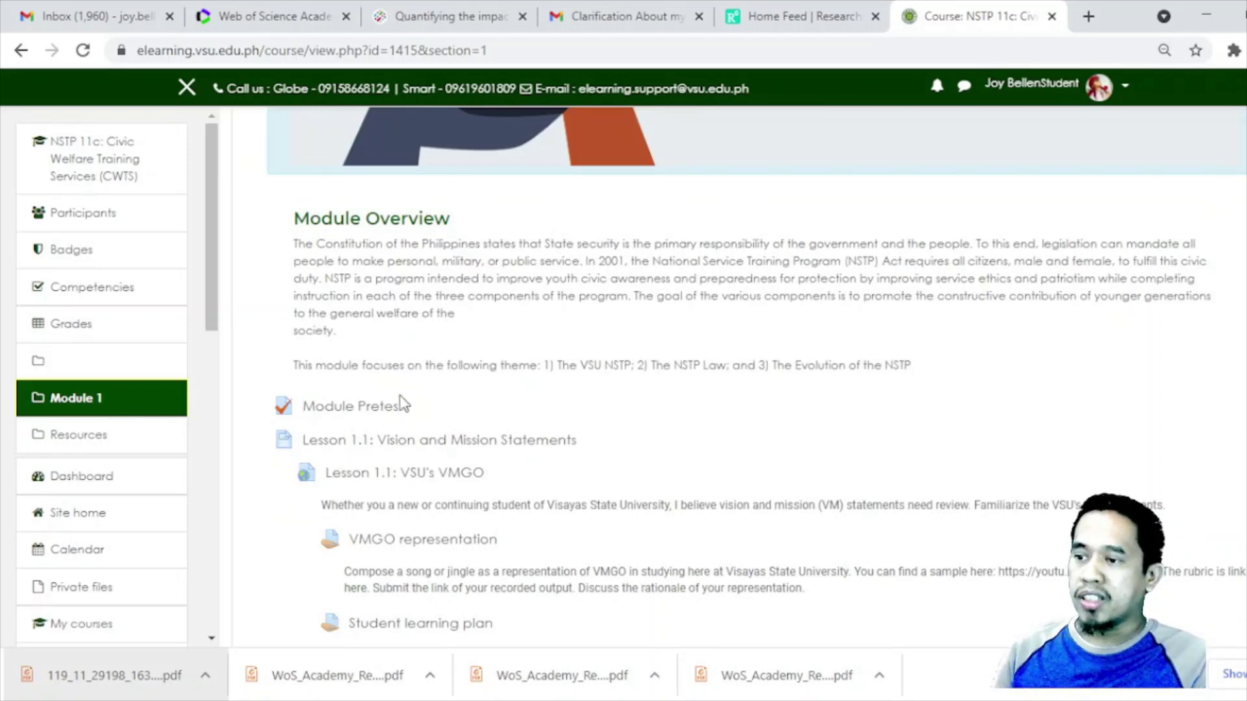
pyautogui.scroll(-5, 404, 398)
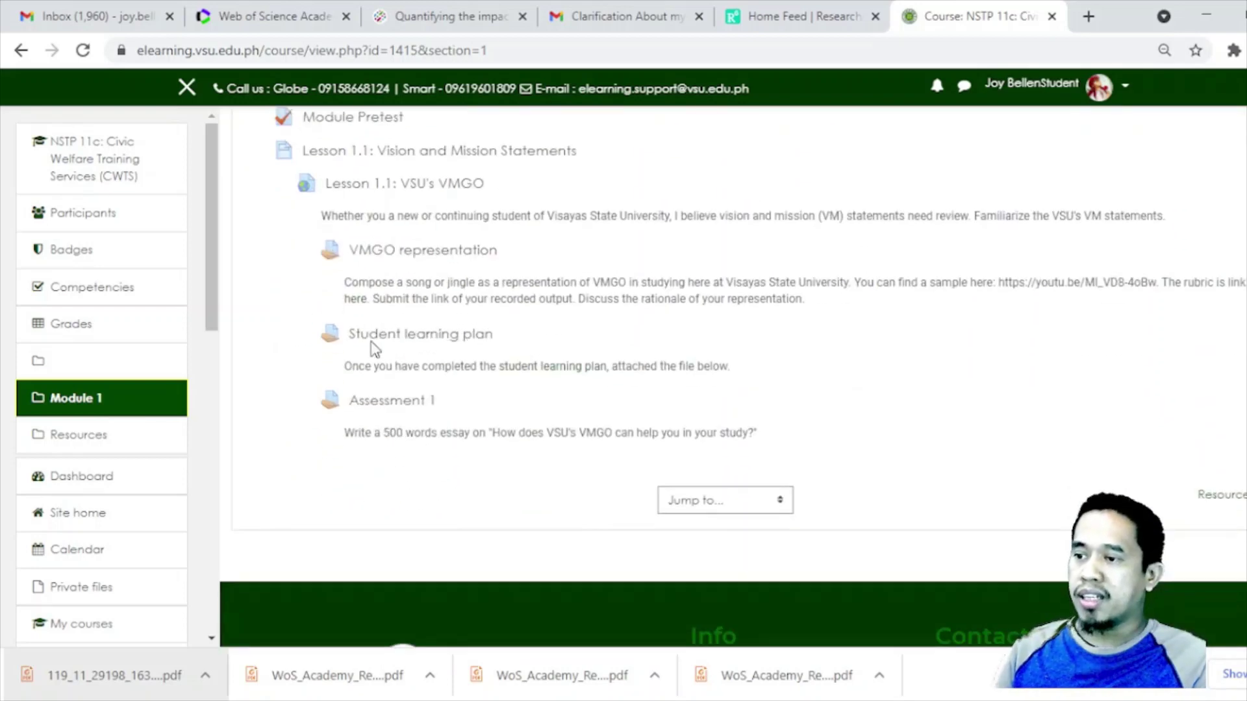
pyautogui.click(380, 253)
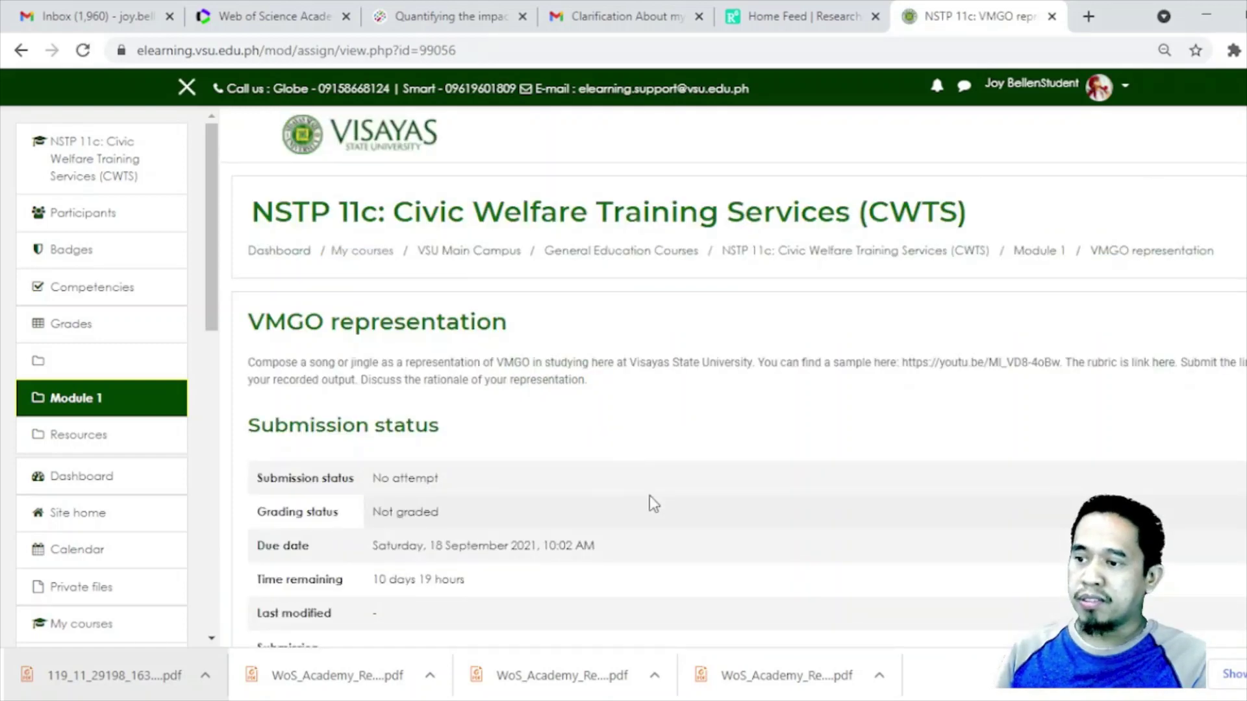
pyautogui.scroll(-3, 654, 494)
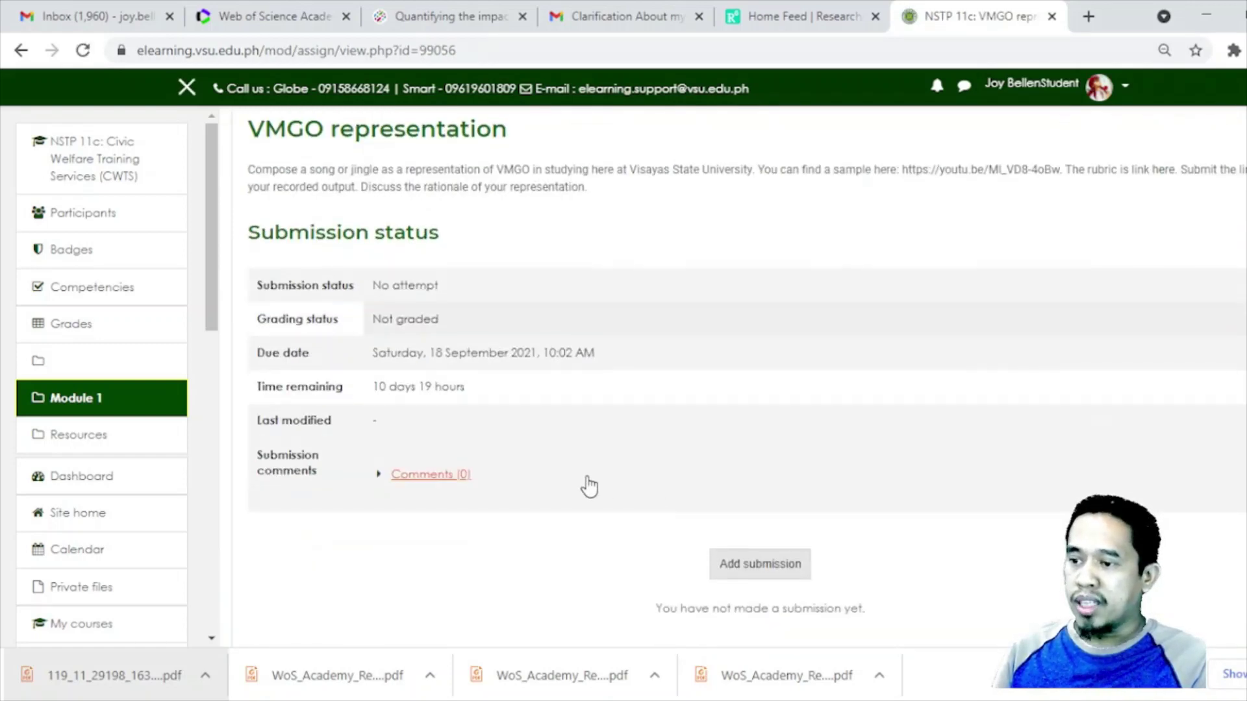
pyautogui.scroll(-3, 585, 484)
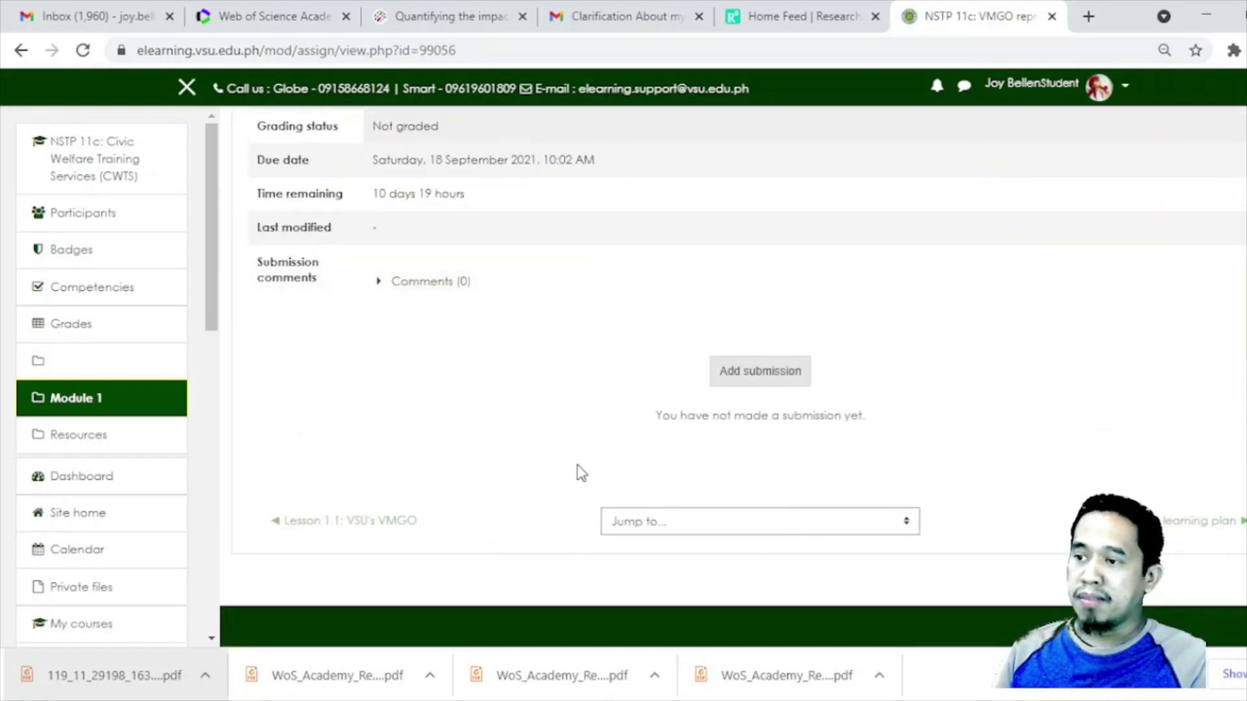
# Step: Start a submission for the VMGO representation assignment and upload the file almazan2018.pdf to it
pyautogui.click(771, 383)
pyautogui.scroll(-5, 713, 398)
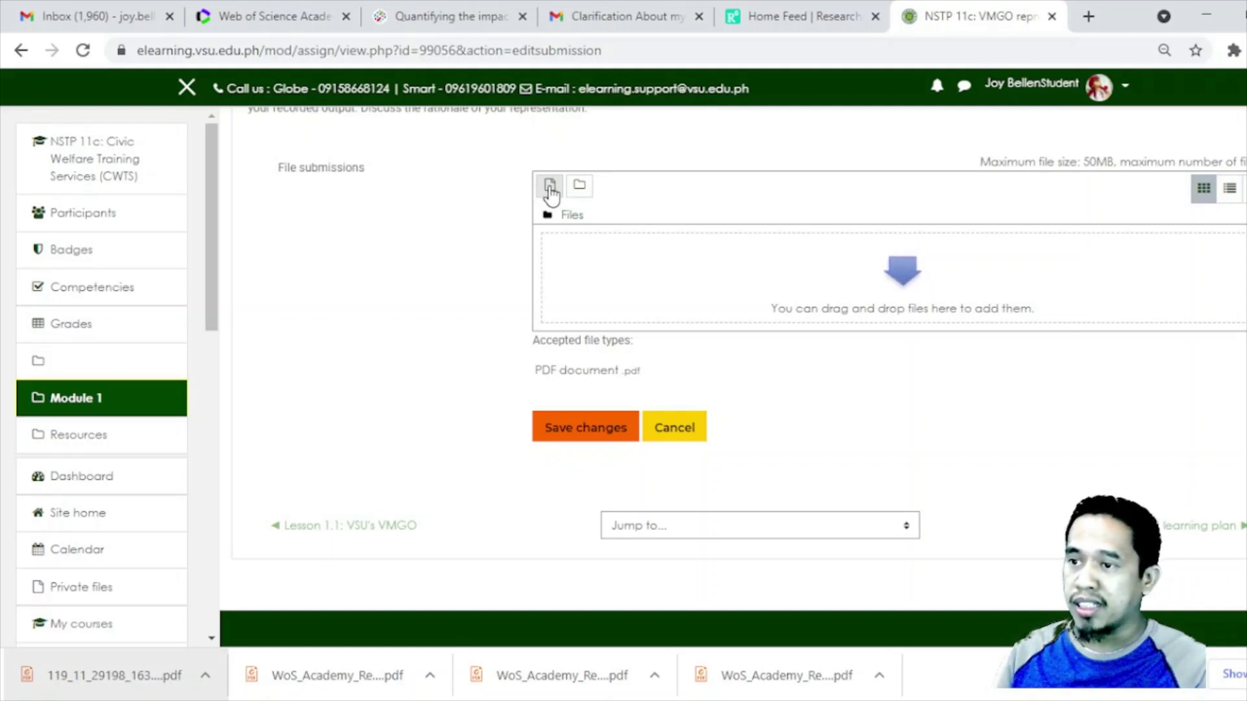
pyautogui.click(549, 190)
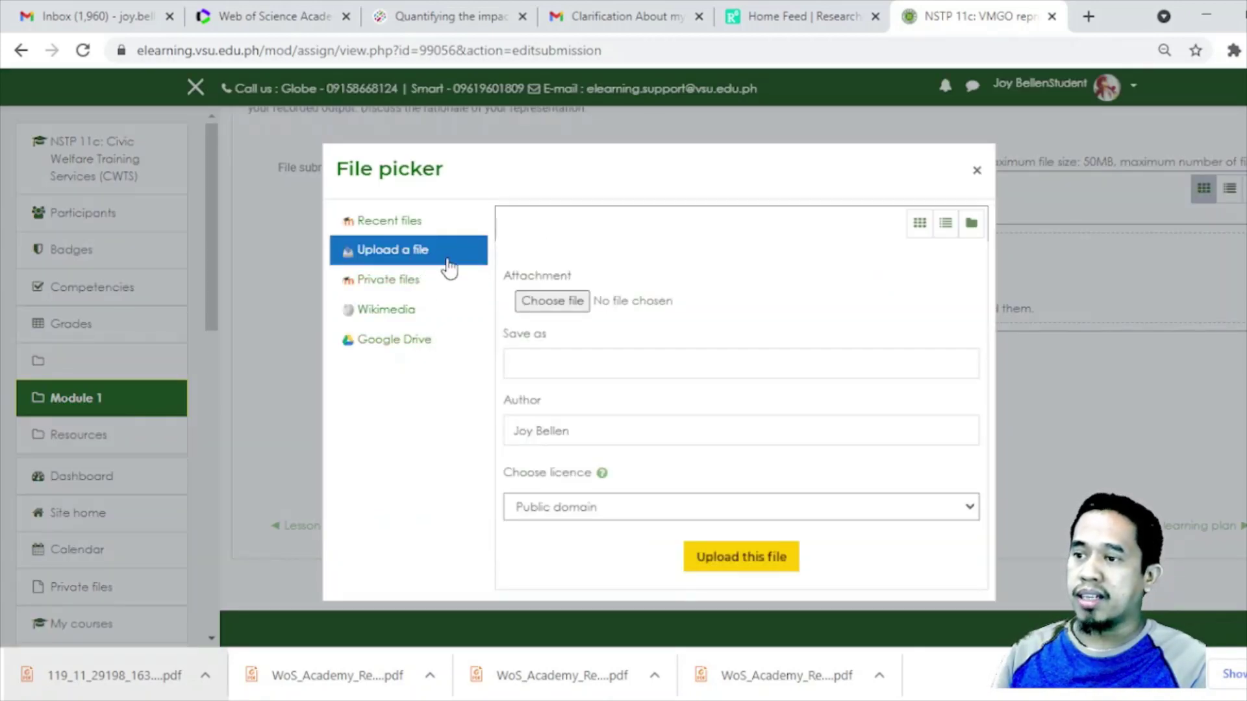
pyautogui.click(570, 306)
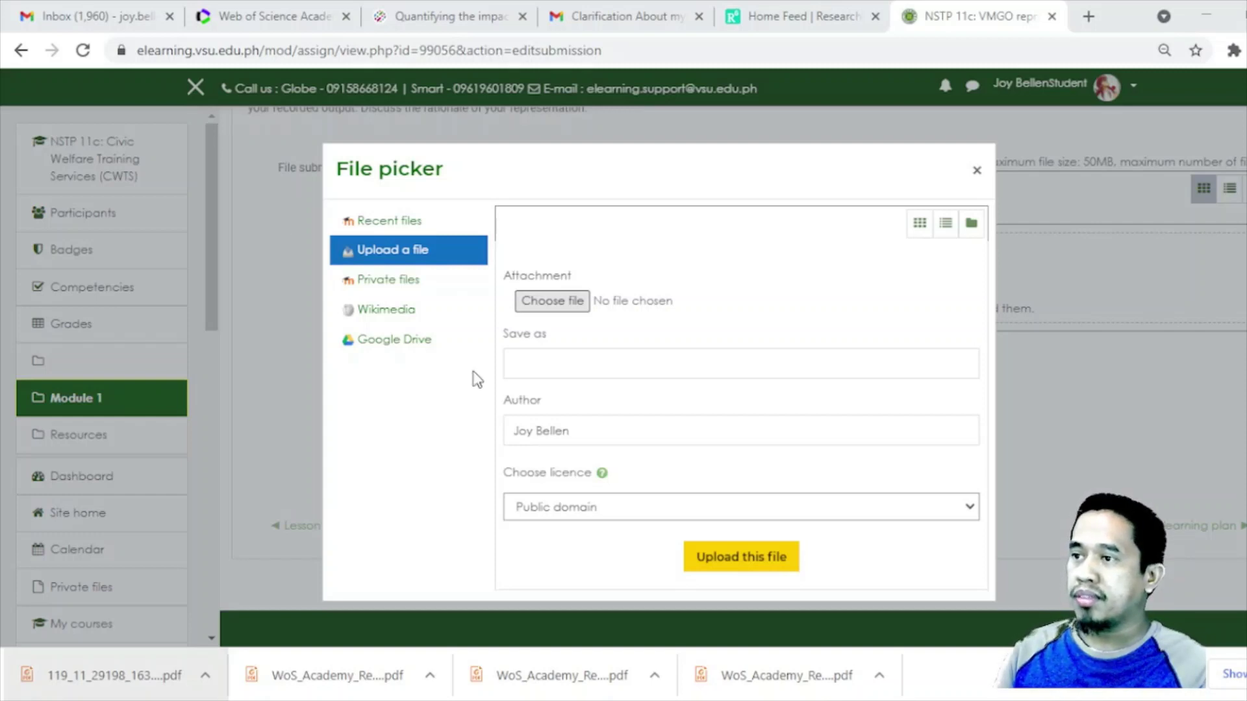
pyautogui.press('Return')
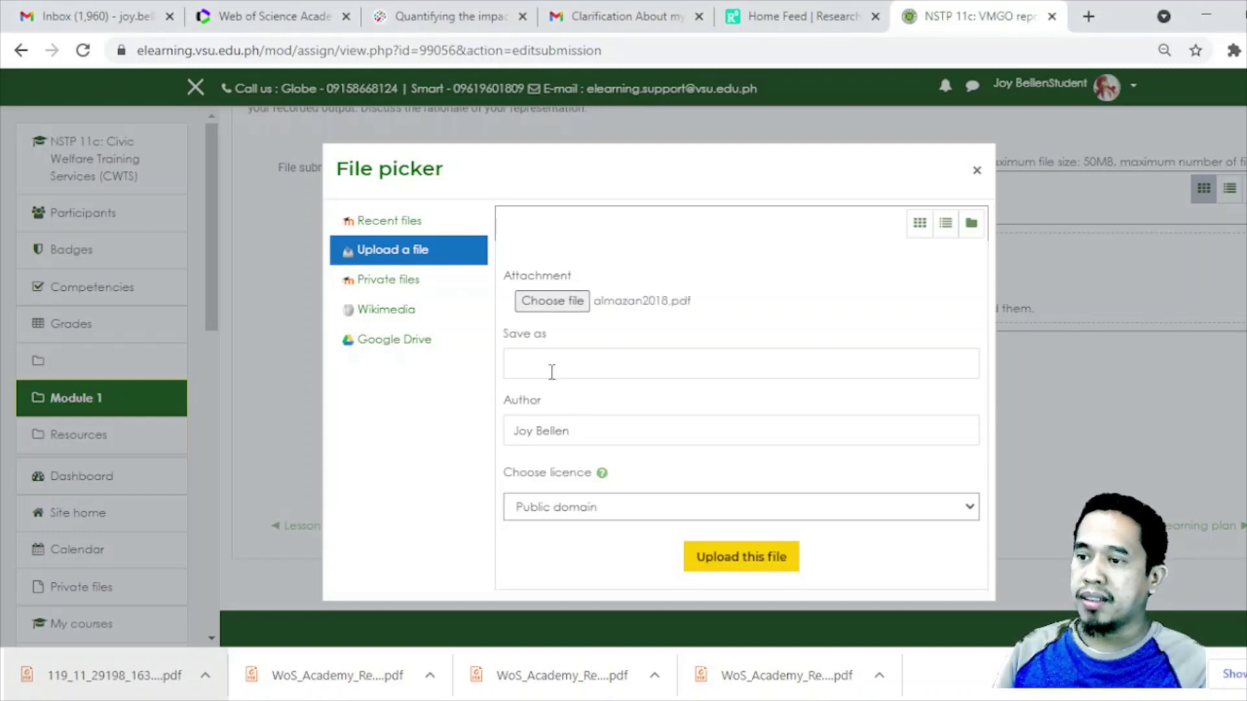
pyautogui.click(544, 362)
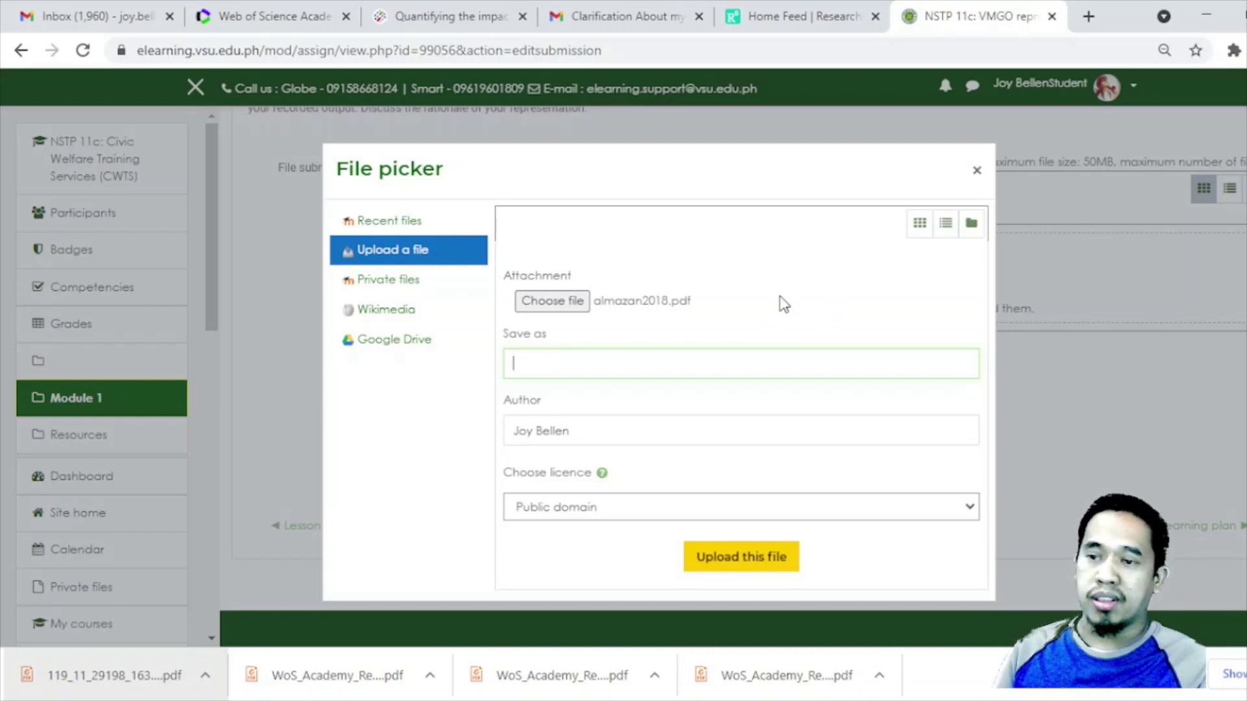
pyautogui.click(820, 292)
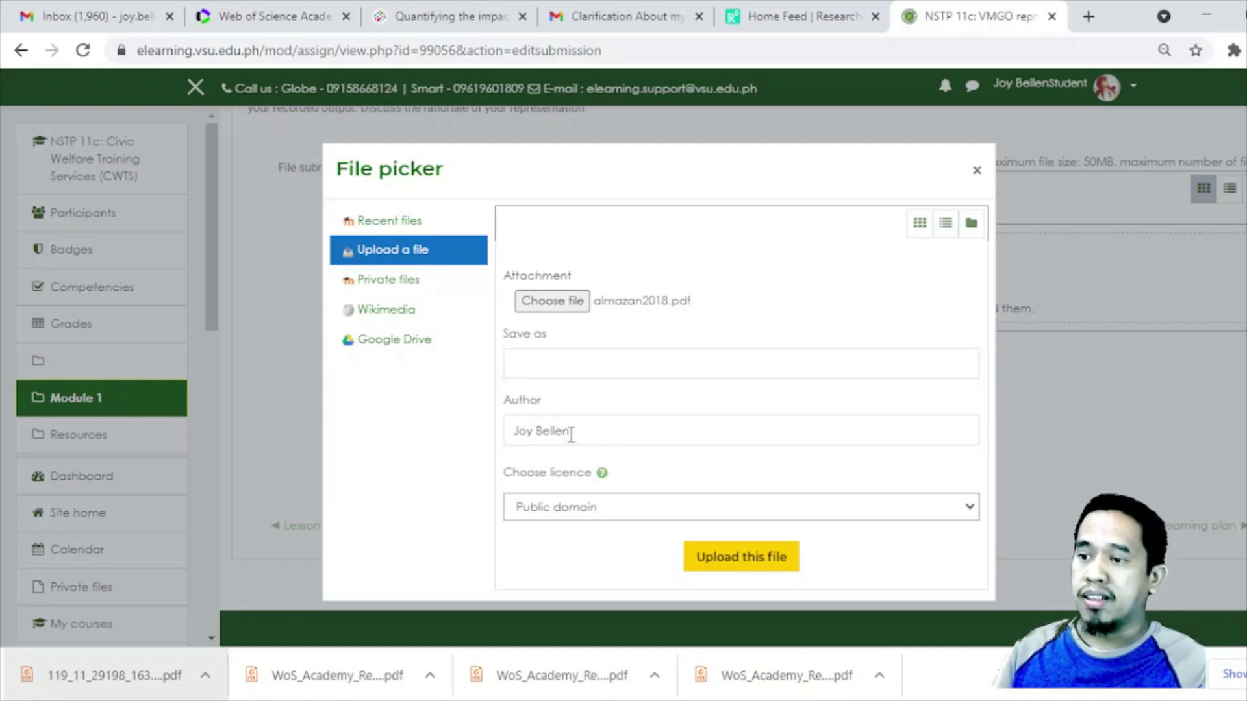
pyautogui.moveTo(589, 427); pyautogui.dragTo(514, 426)
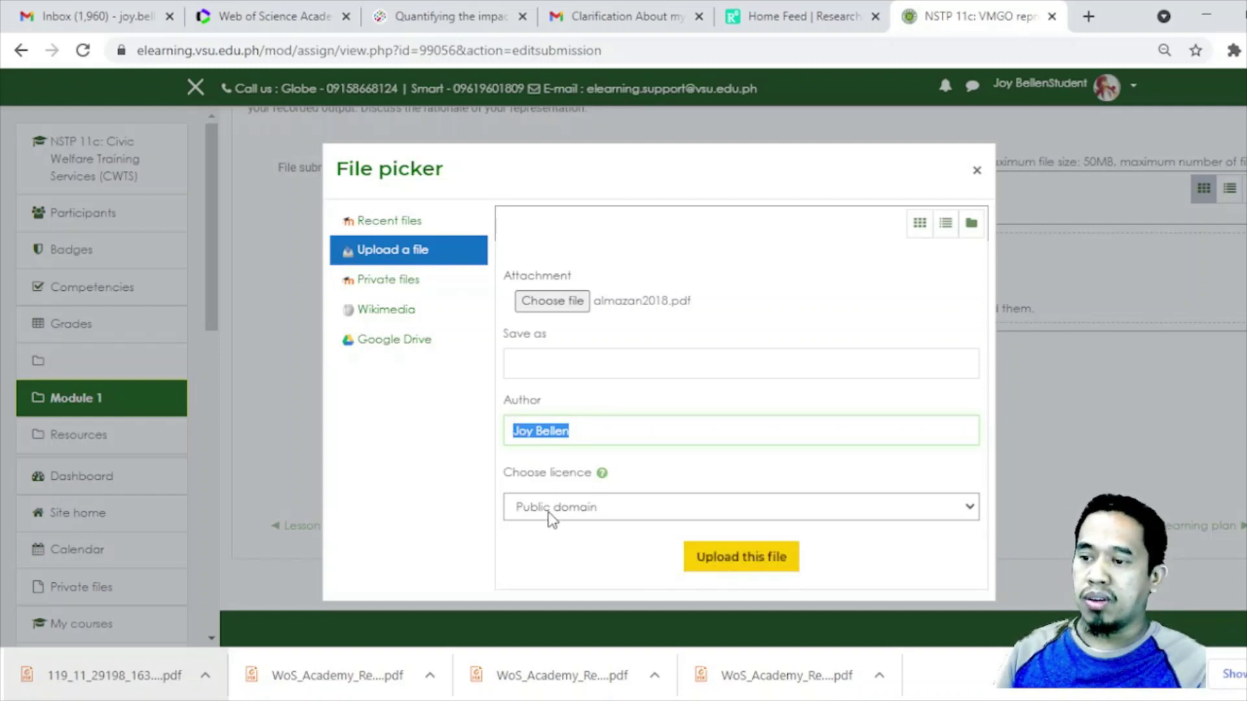
pyautogui.click(757, 560)
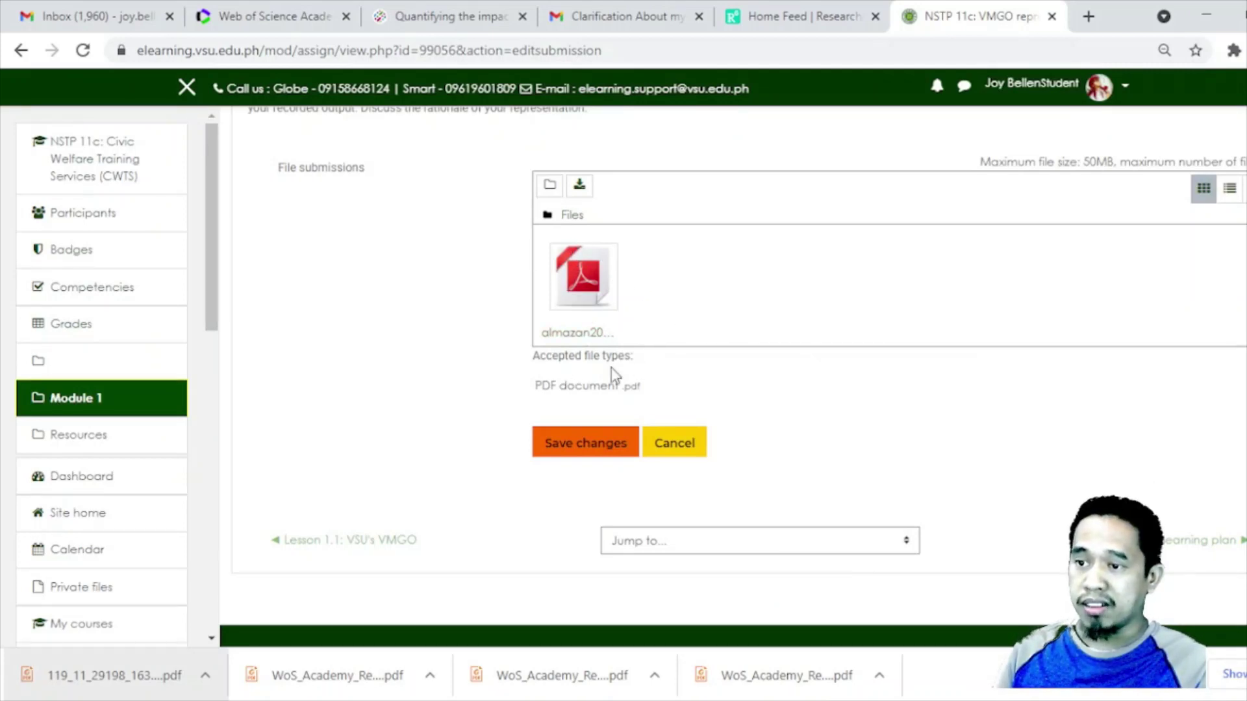
# Step: Save the VMGO representation submission with almazan2018.pdf as a draft and review its submission status and available actions
pyautogui.moveTo(538, 387); pyautogui.dragTo(656, 395)
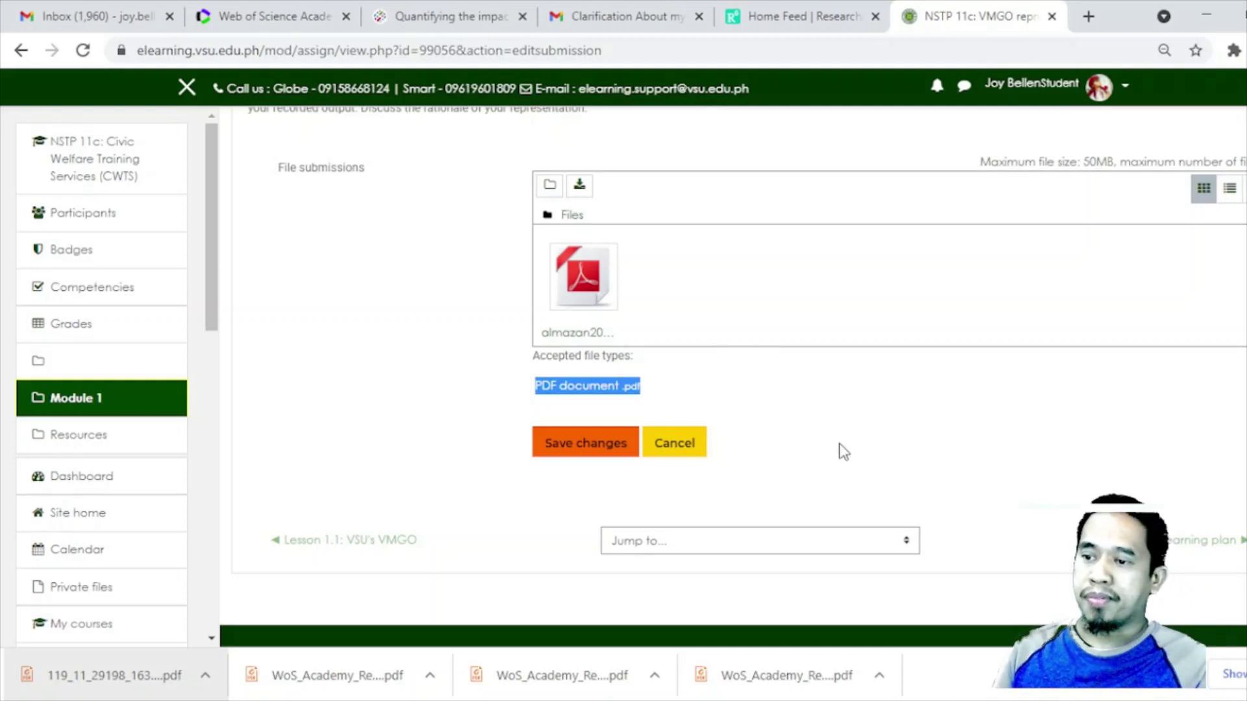
pyautogui.click(588, 447)
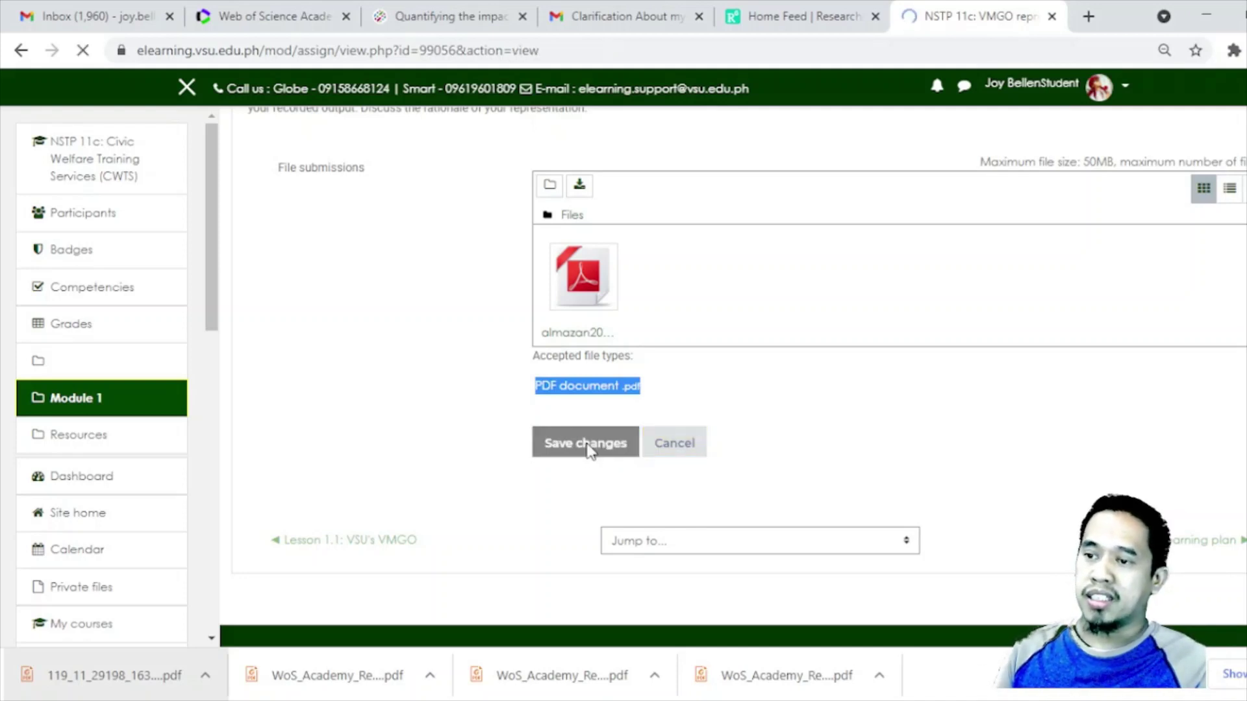
pyautogui.scroll(-3, 702, 474)
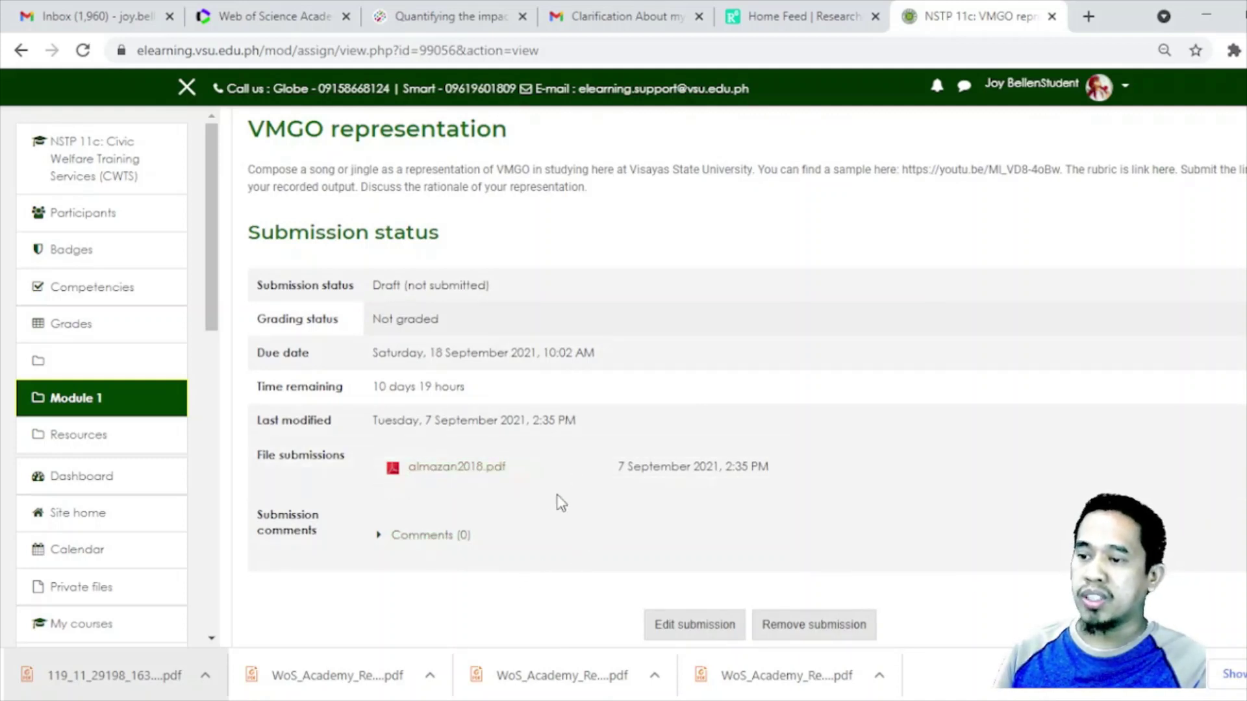
pyautogui.scroll(-1, 556, 503)
pyautogui.scroll(-1, 549, 543)
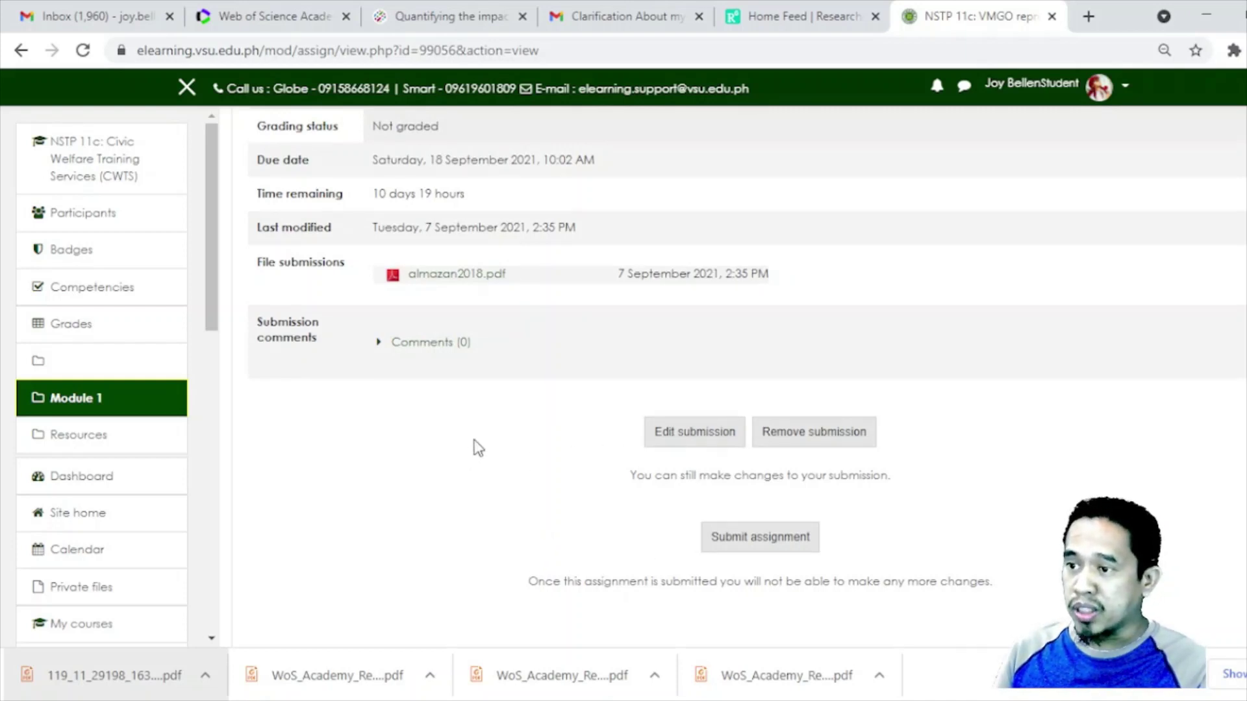
pyautogui.scroll(1, 477, 440)
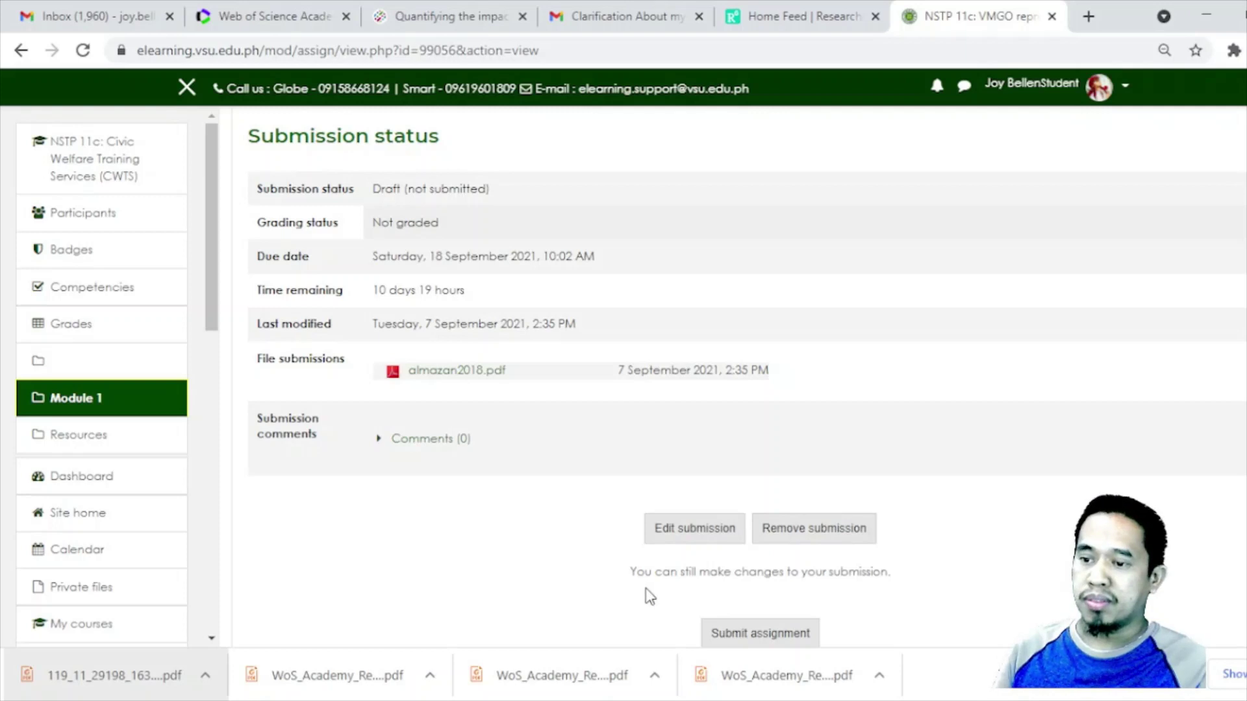
pyautogui.scroll(-3, 945, 584)
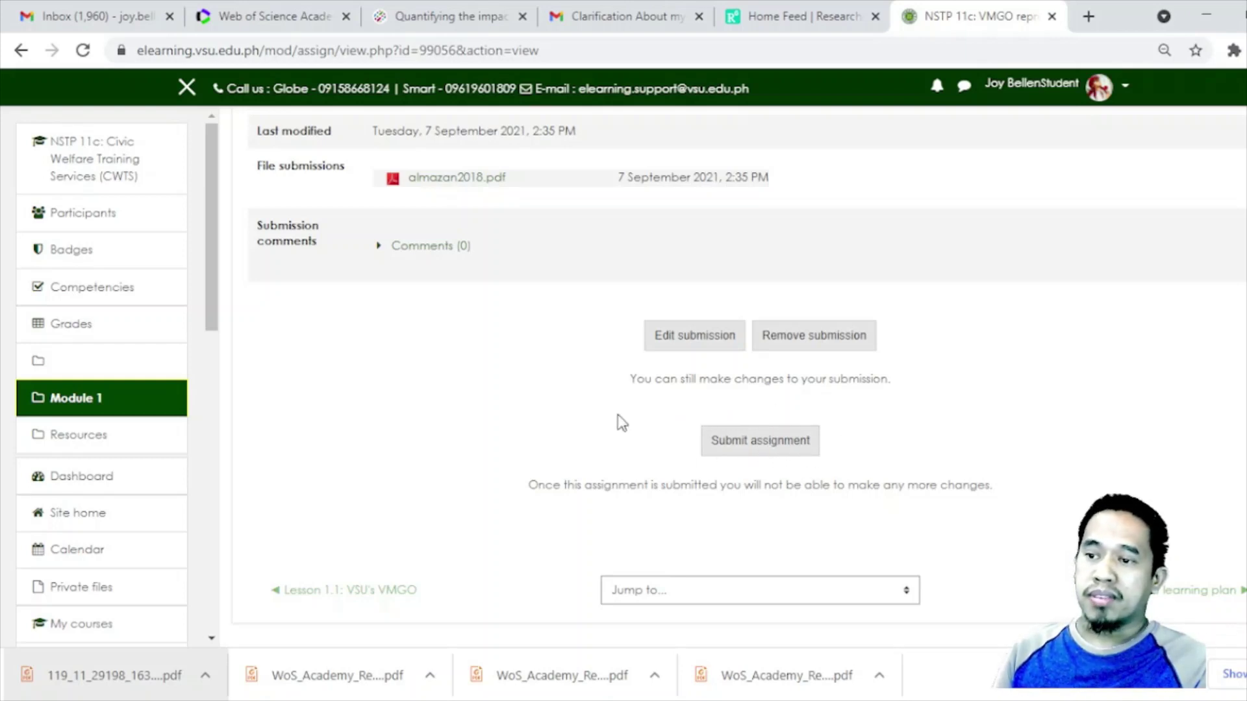
pyautogui.scroll(1, 610, 422)
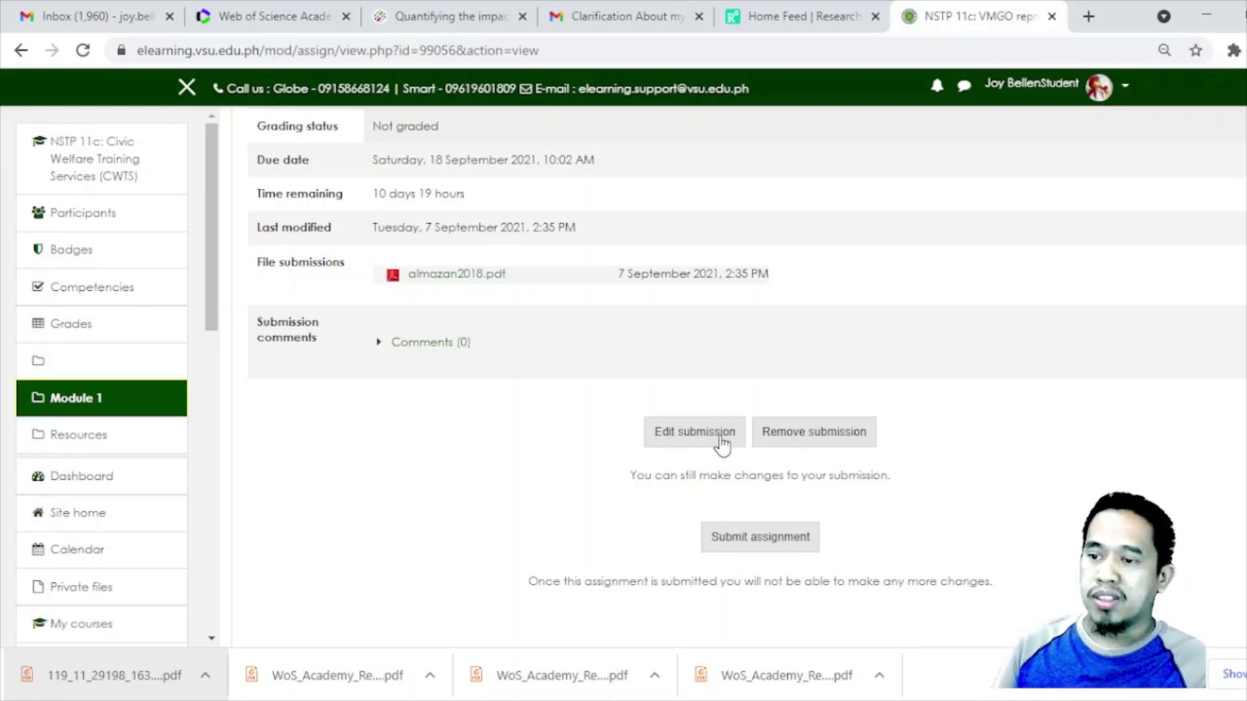
# Step: Reopen the draft submission for editing and save it again with the same file
pyautogui.click(699, 435)
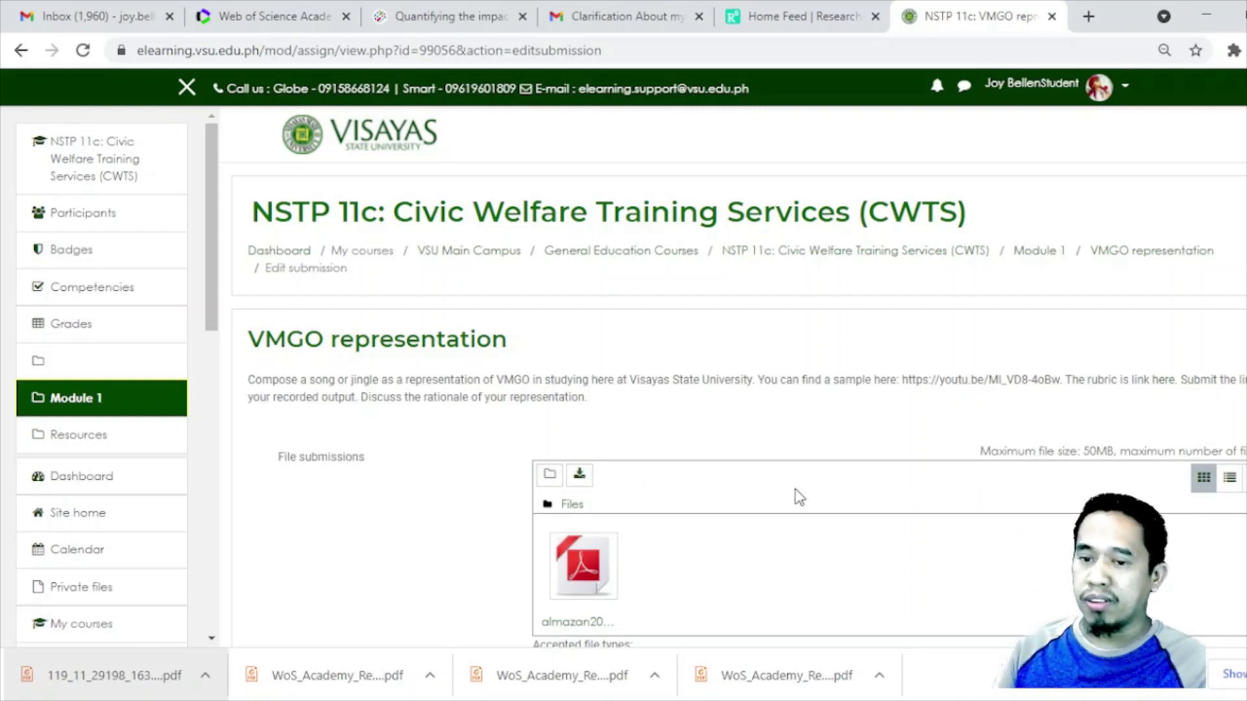
pyautogui.scroll(-5, 793, 495)
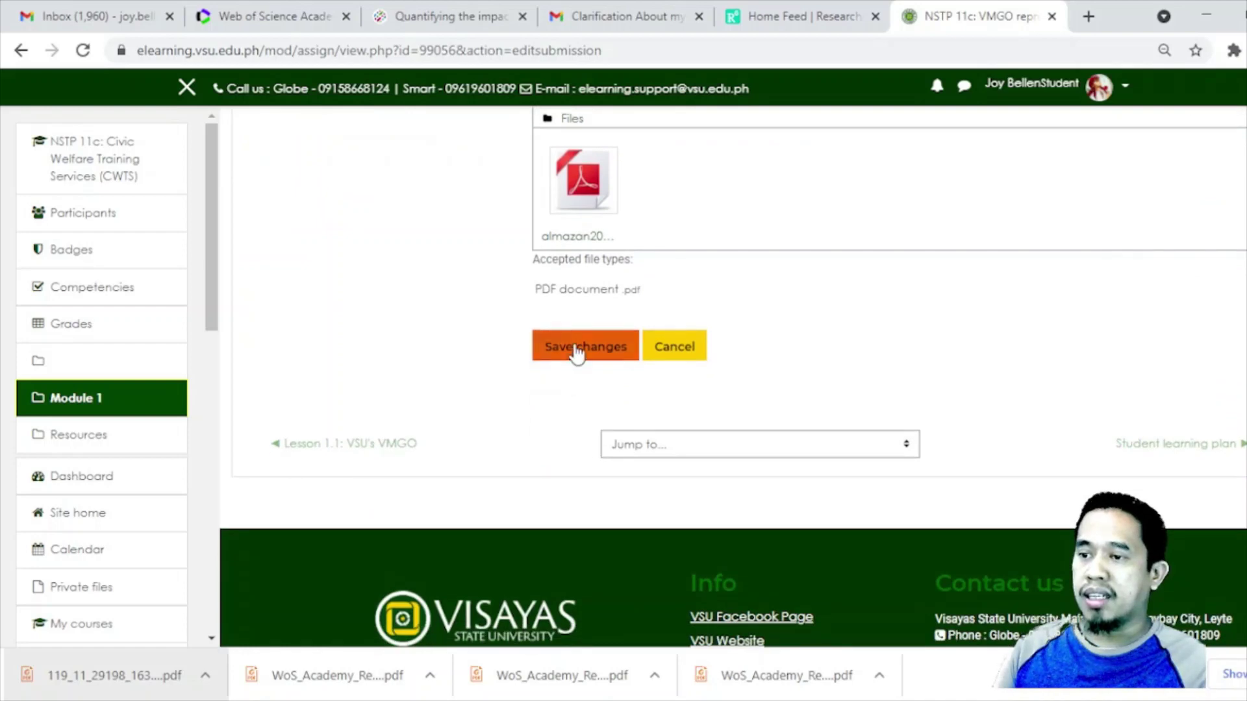
pyautogui.click(578, 351)
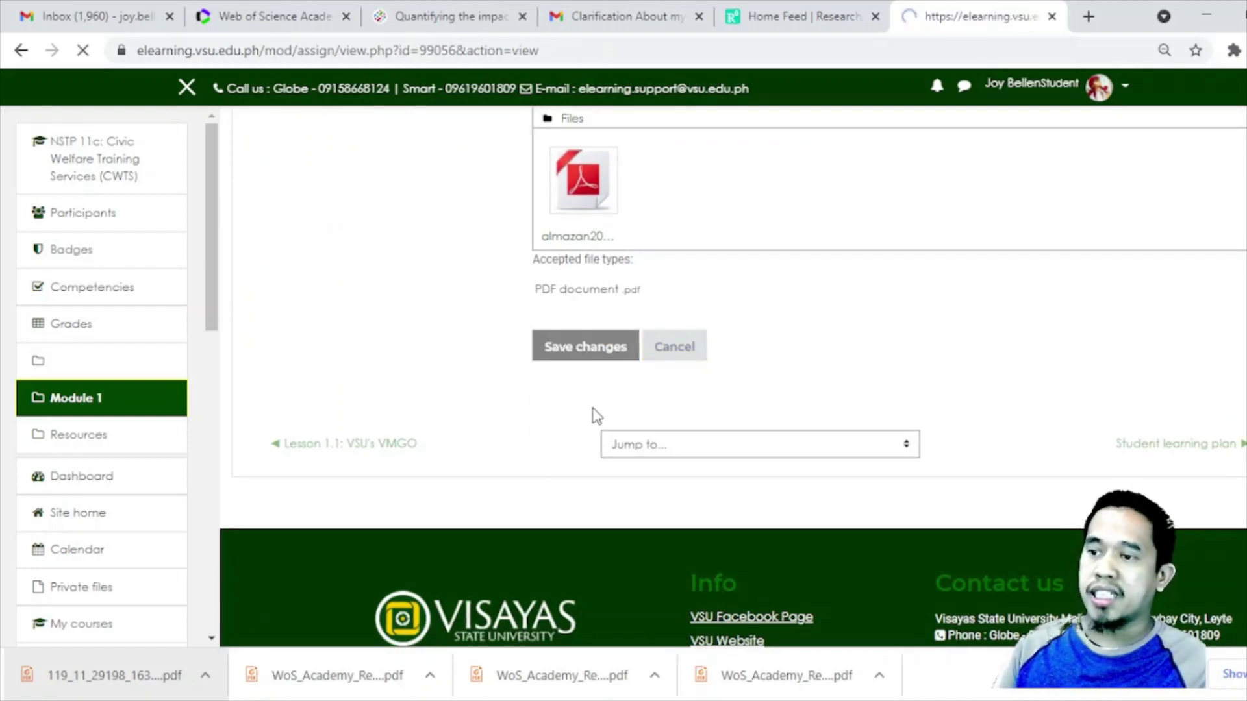
# Step: Remove the draft submission containing almazan2018.pdf from the VMGO representation assignment and confirm the removal
pyautogui.scroll(-5, 645, 496)
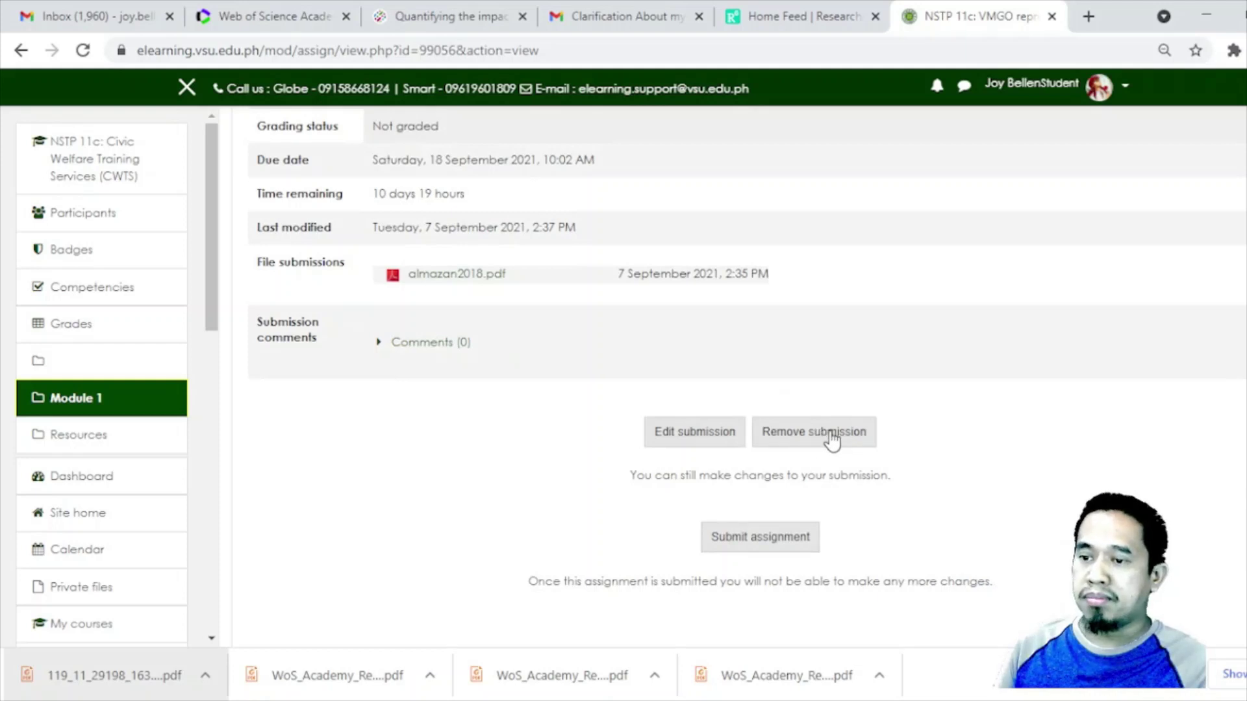
pyautogui.click(832, 440)
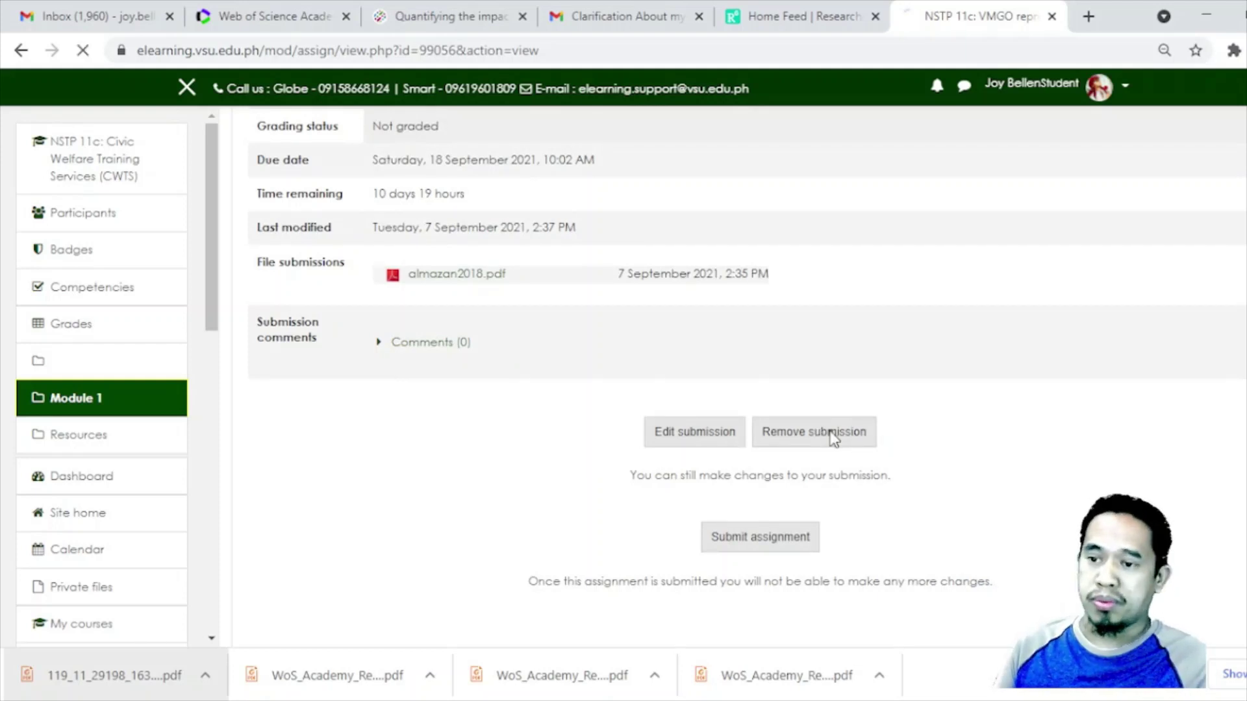
pyautogui.click(852, 527)
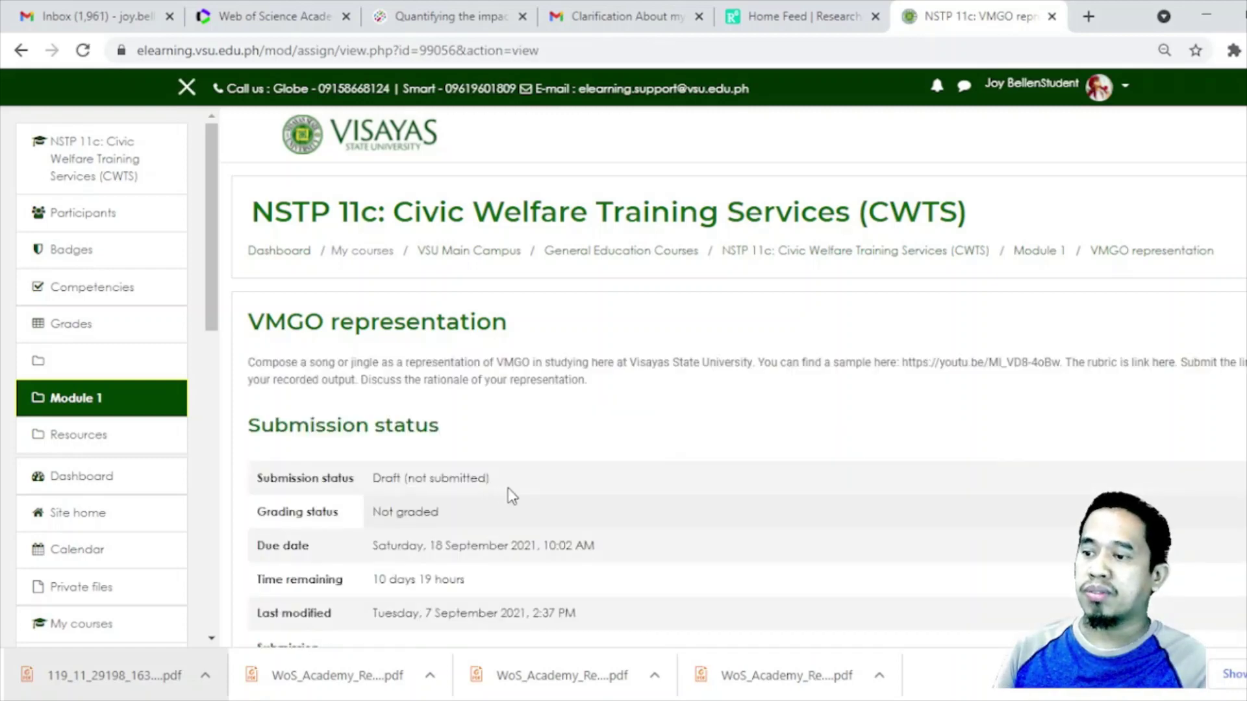
pyautogui.scroll(-5, 508, 488)
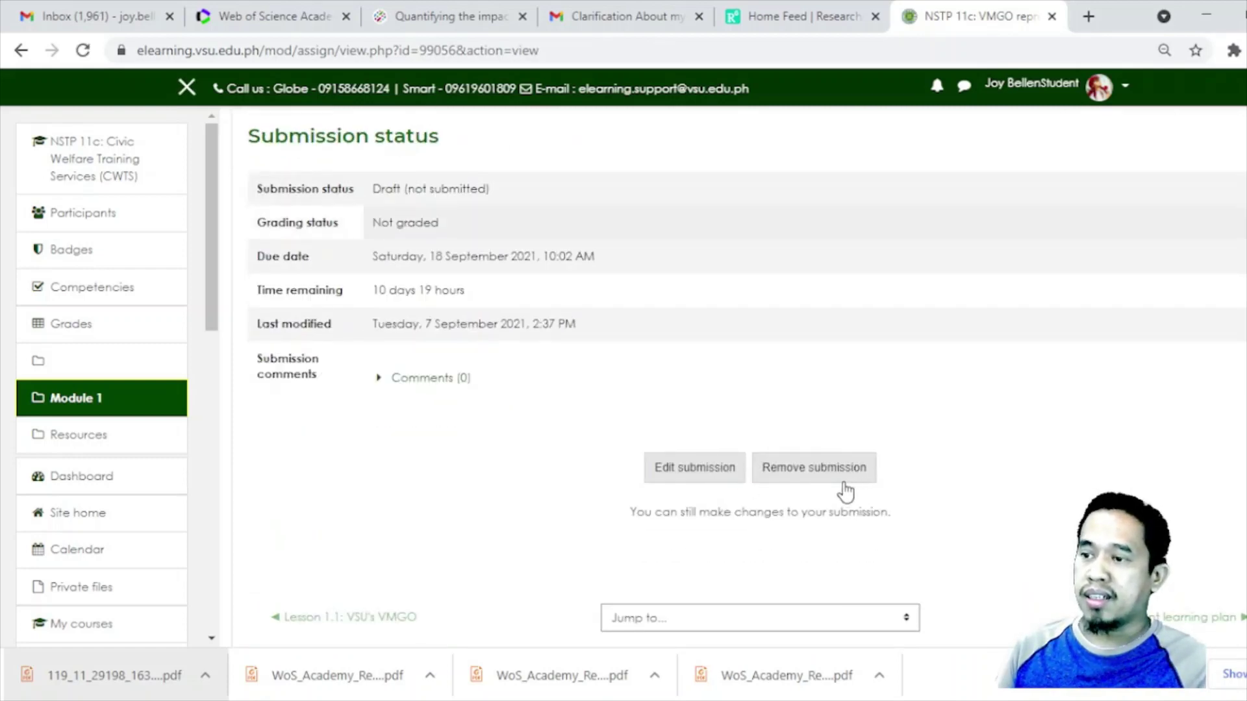
# Step: Edit the VMGO representation submission, upload borg2011.pdf as its file and save the changes
pyautogui.click(714, 474)
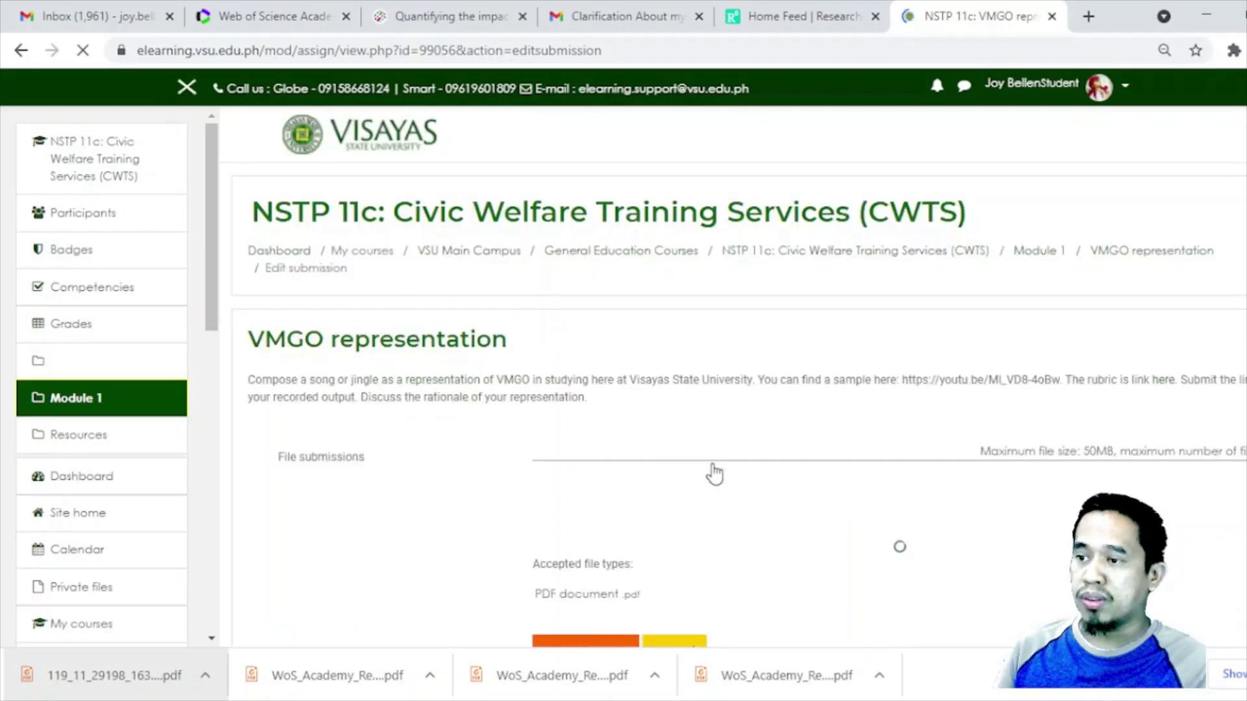
pyautogui.scroll(-4, 695, 477)
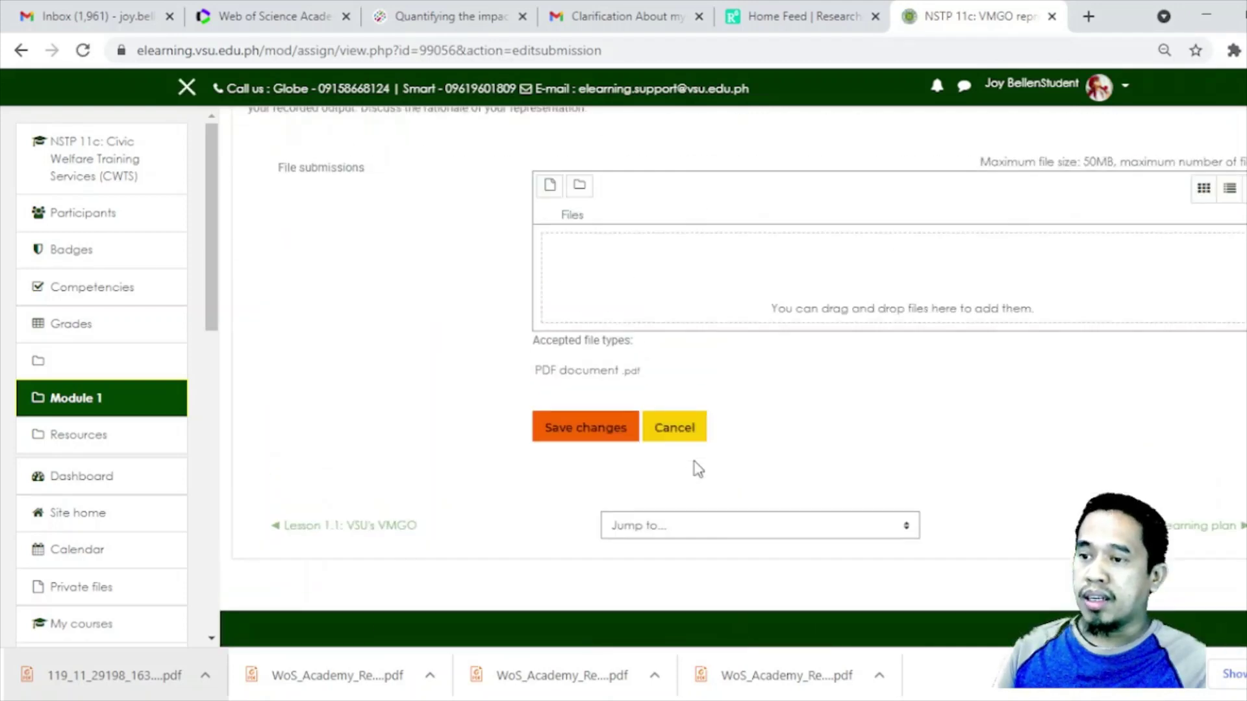
pyautogui.click(550, 187)
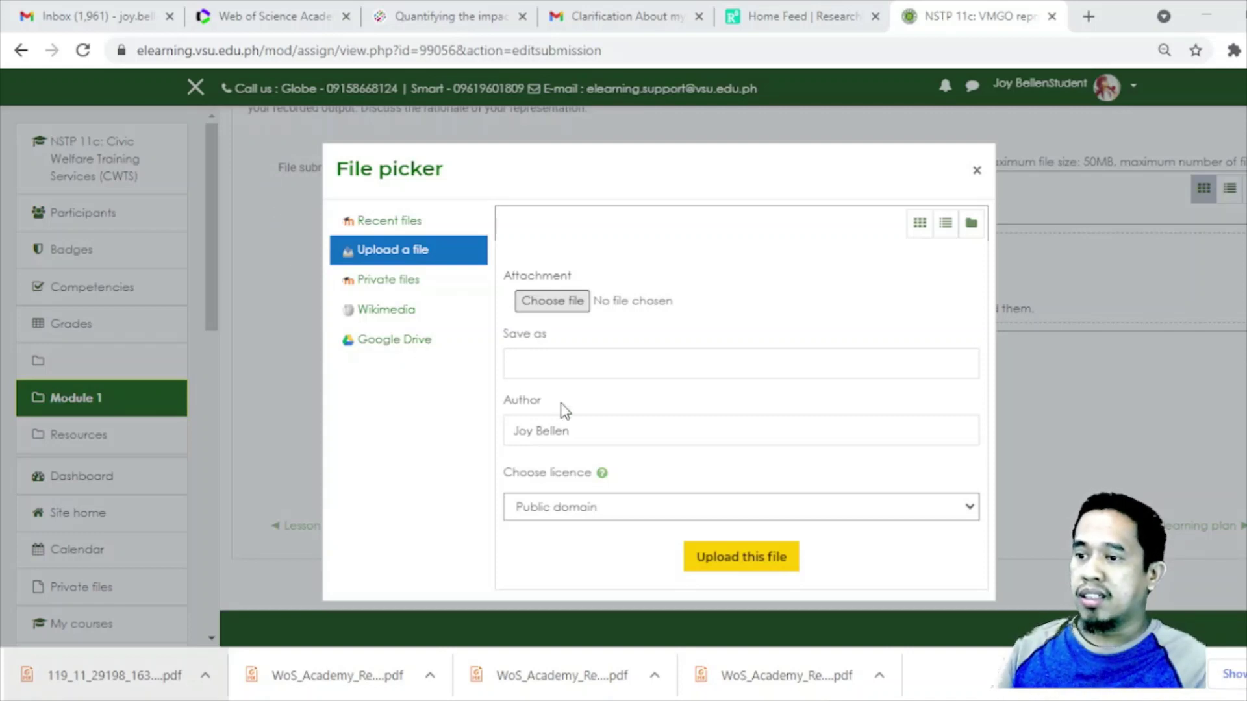
pyautogui.press('Return')
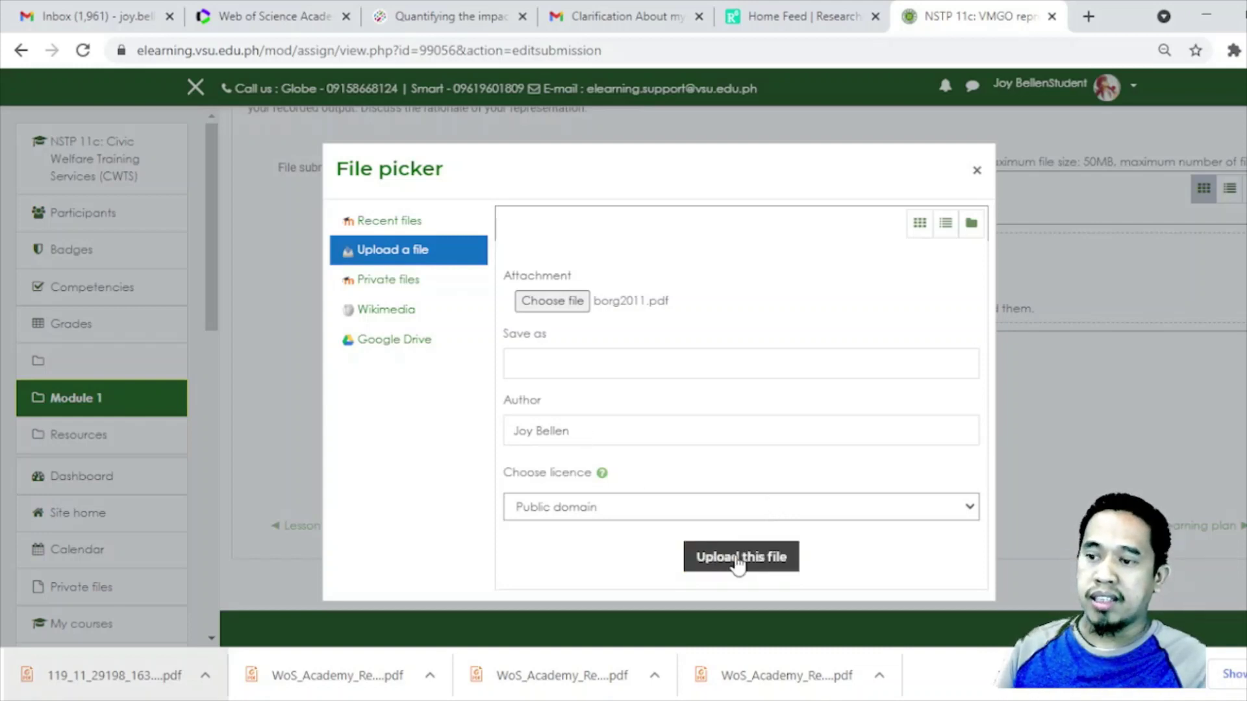
pyautogui.click(780, 559)
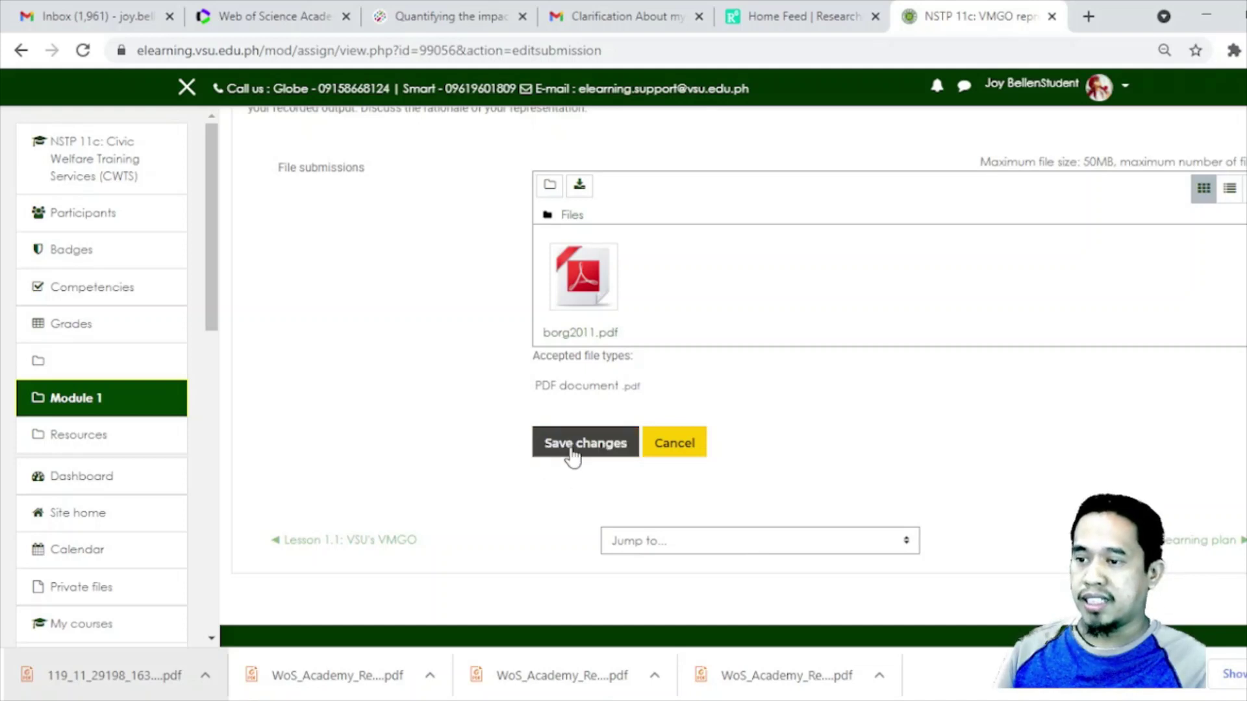
pyautogui.click(571, 455)
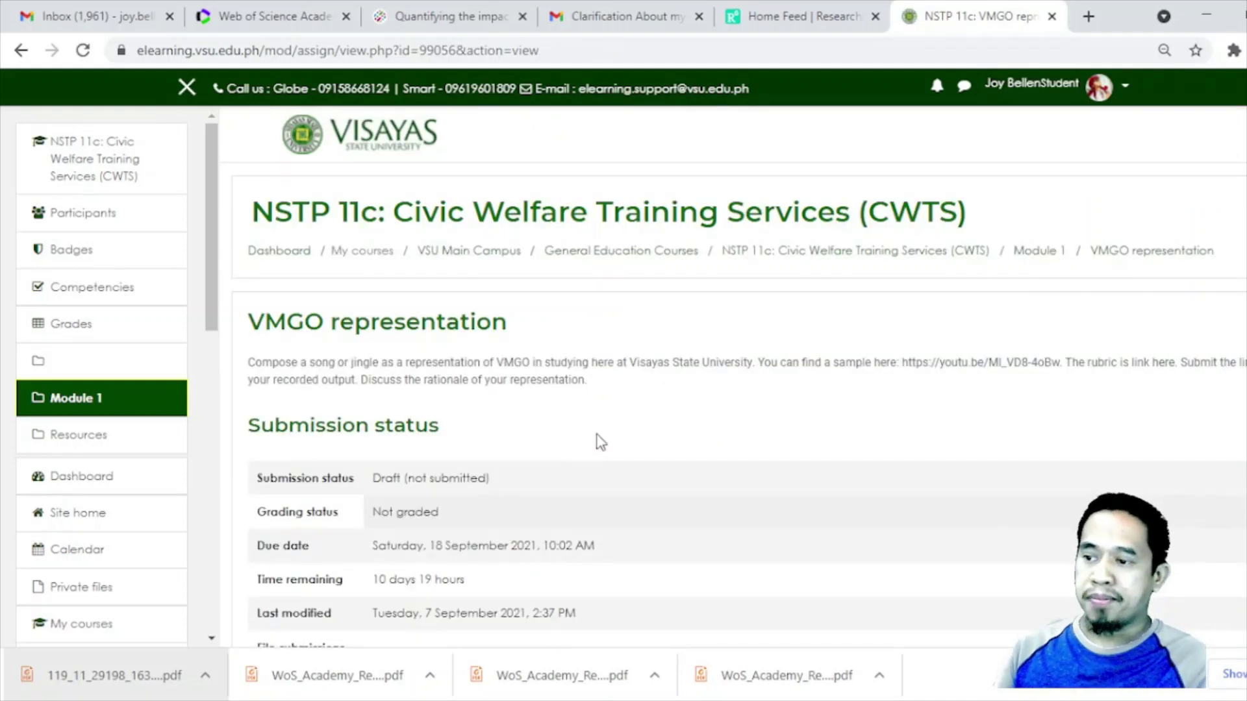
# Step: Submit the assignment for grading, accepting the statement that it is your own work, and check the submission status
pyautogui.scroll(-4, 601, 441)
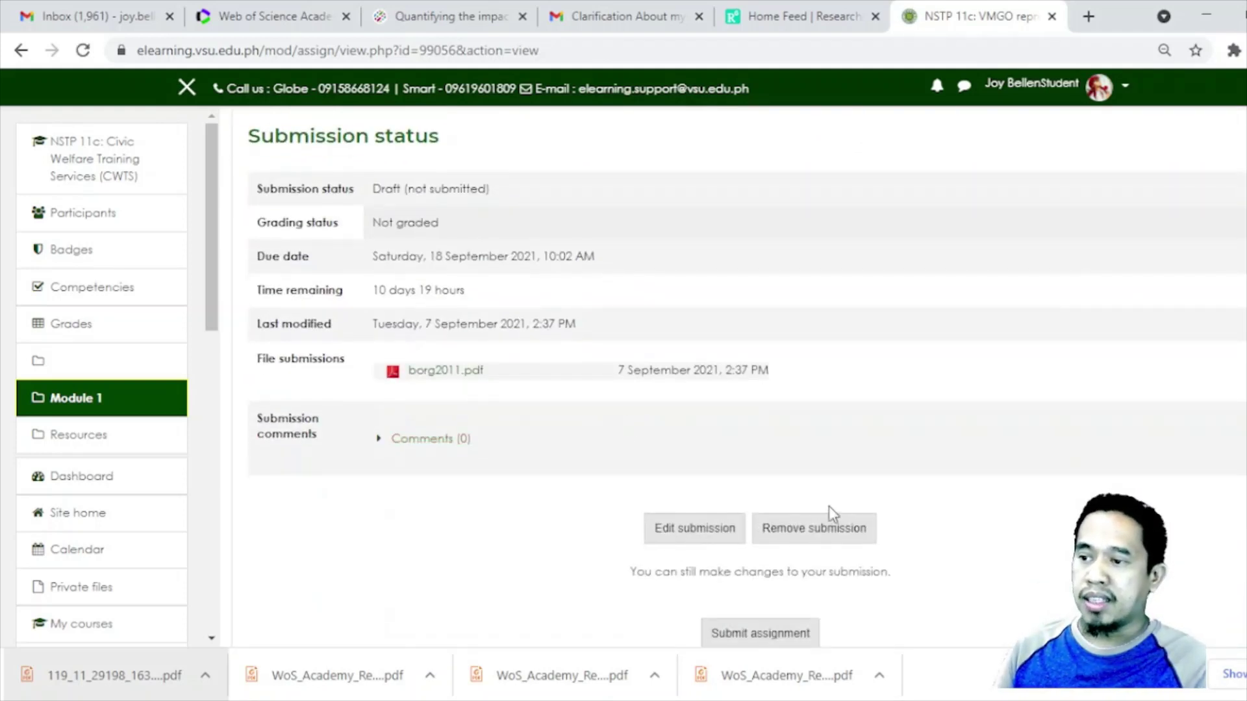
pyautogui.scroll(-1, 825, 549)
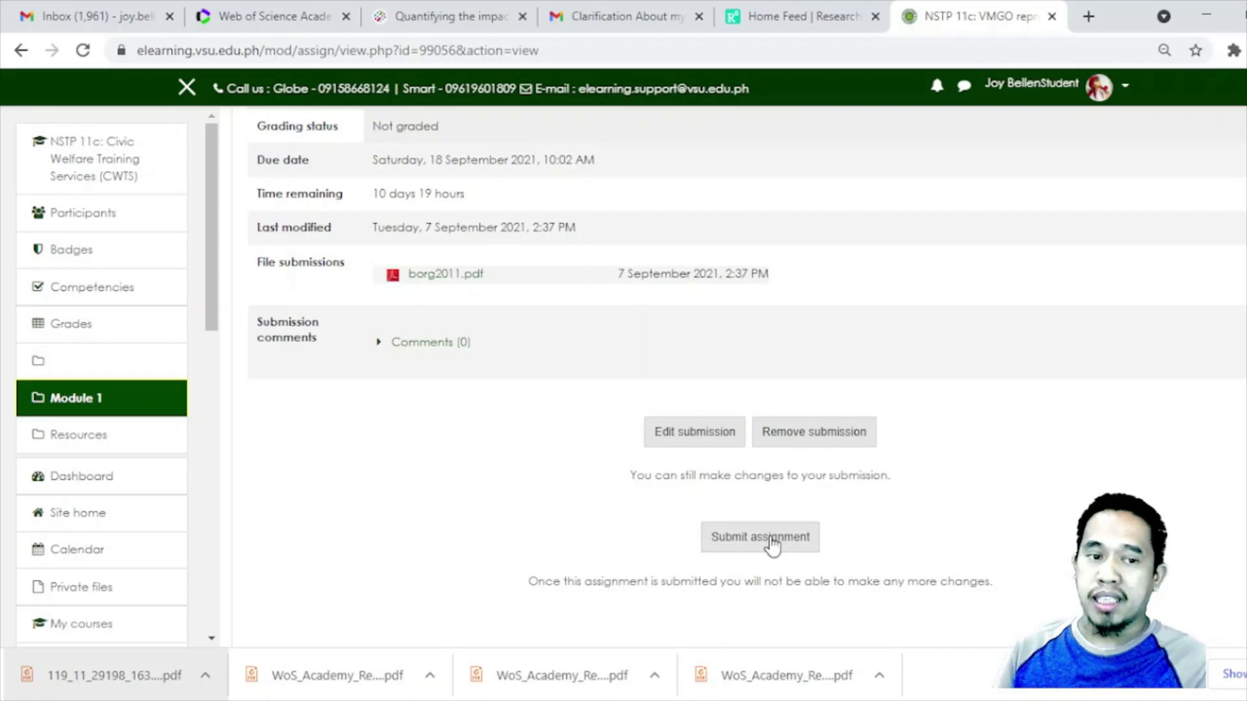
pyautogui.click(772, 545)
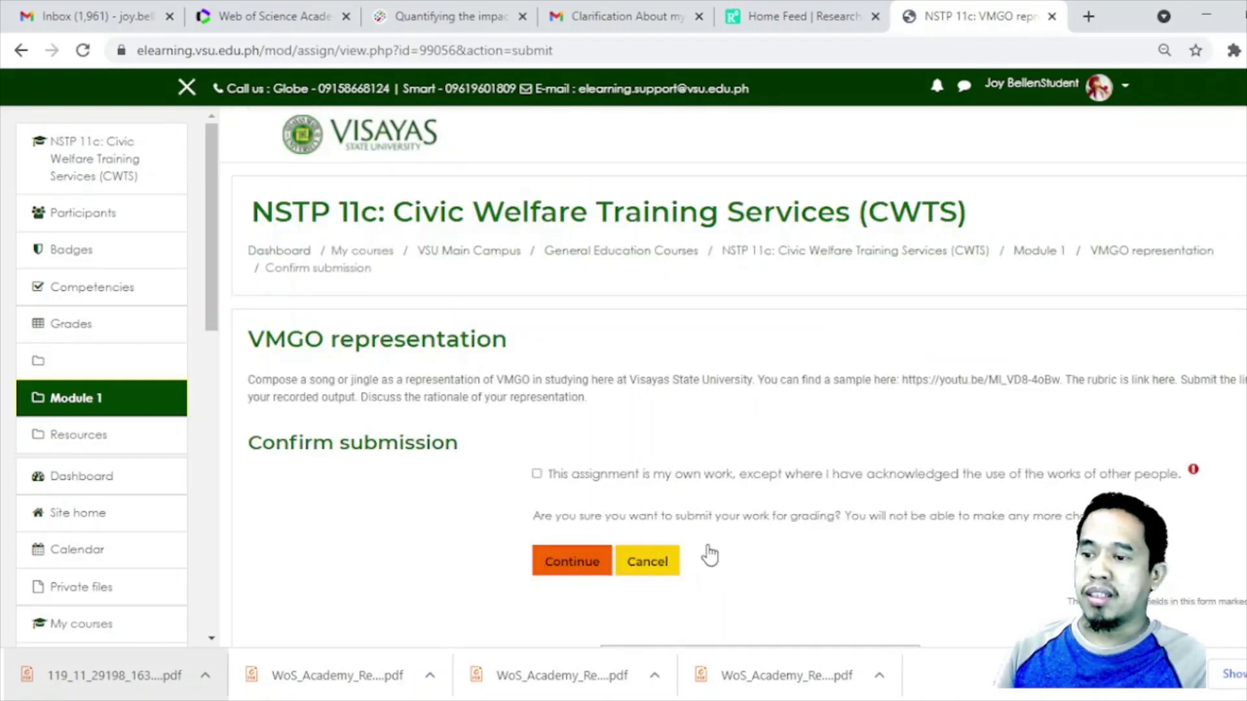
pyautogui.scroll(-2, 454, 520)
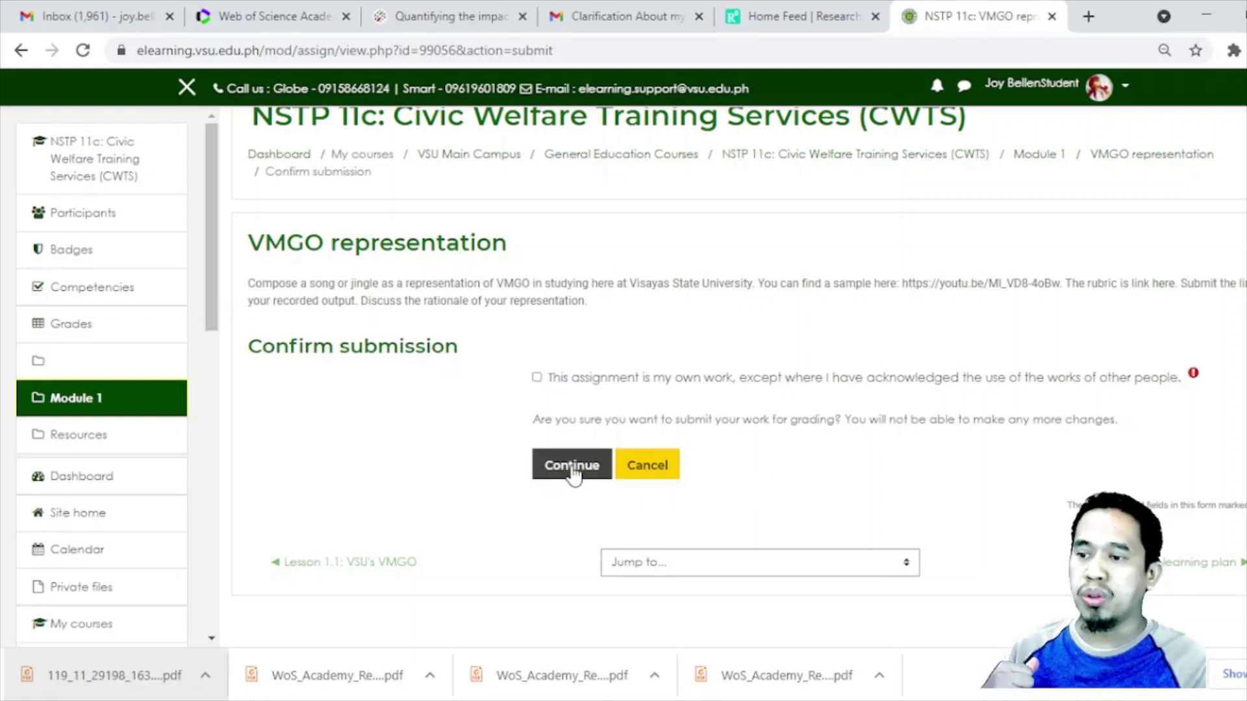
pyautogui.click(573, 473)
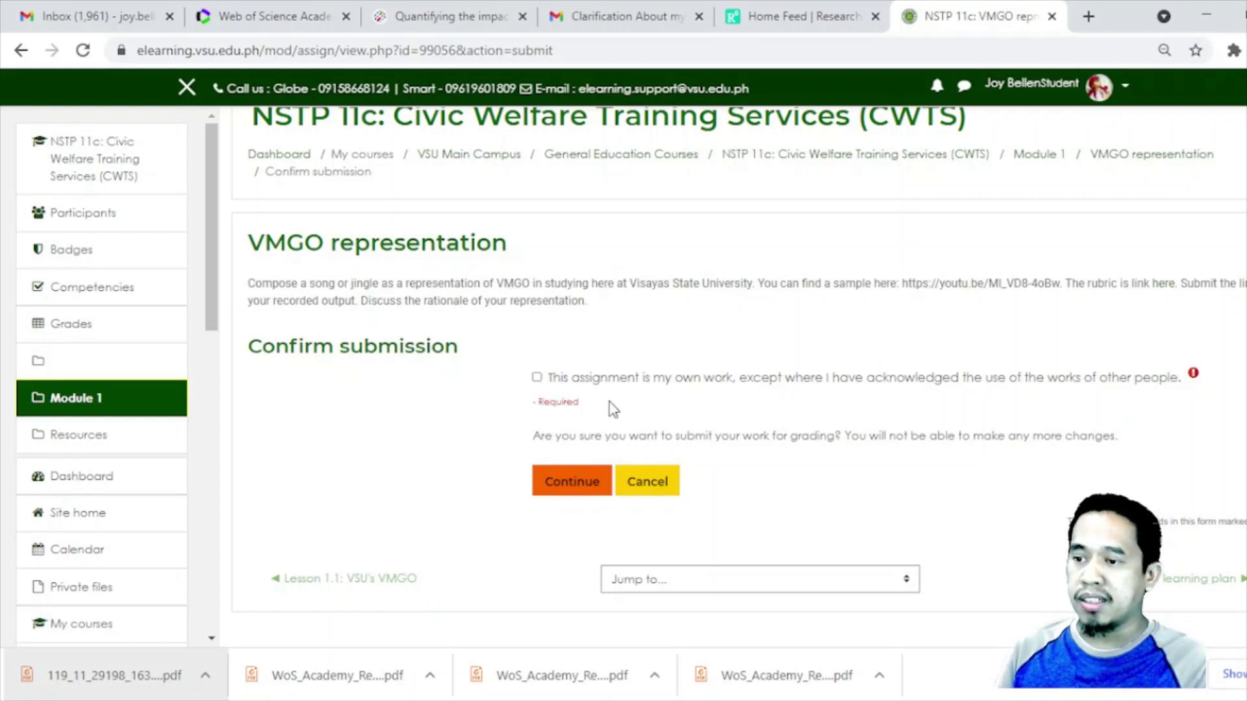
pyautogui.doubleClick(564, 402)
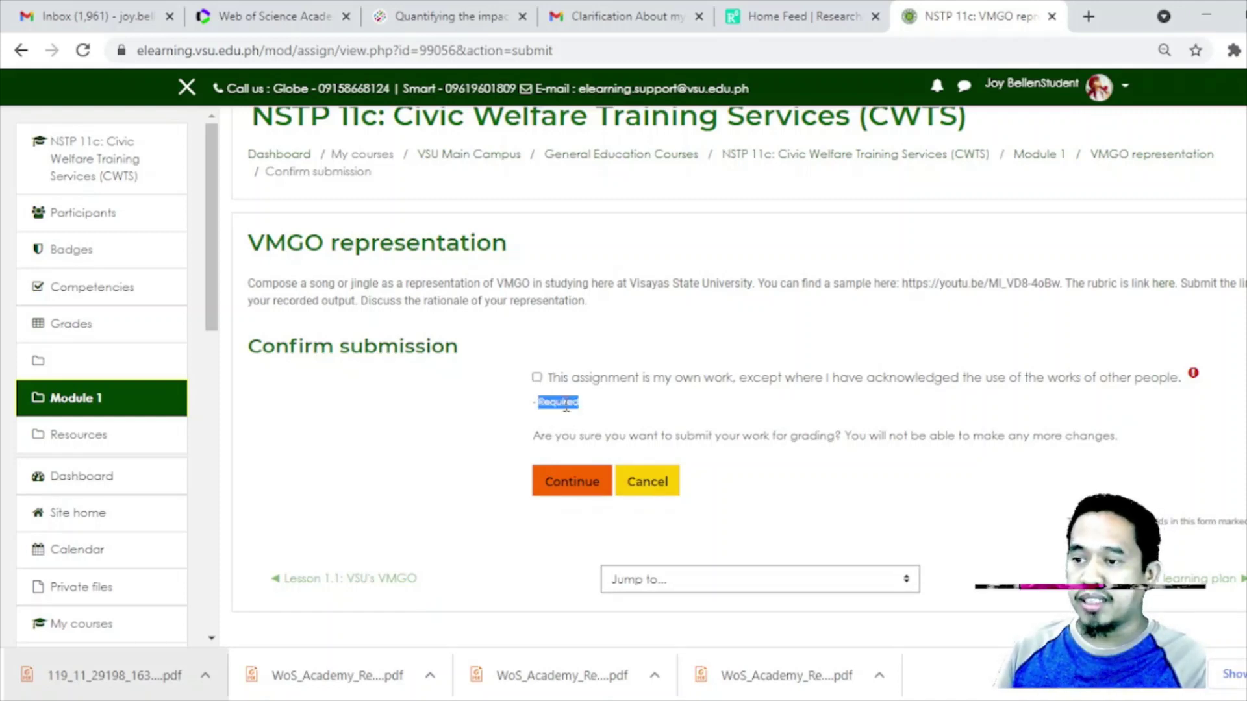
pyautogui.click(537, 378)
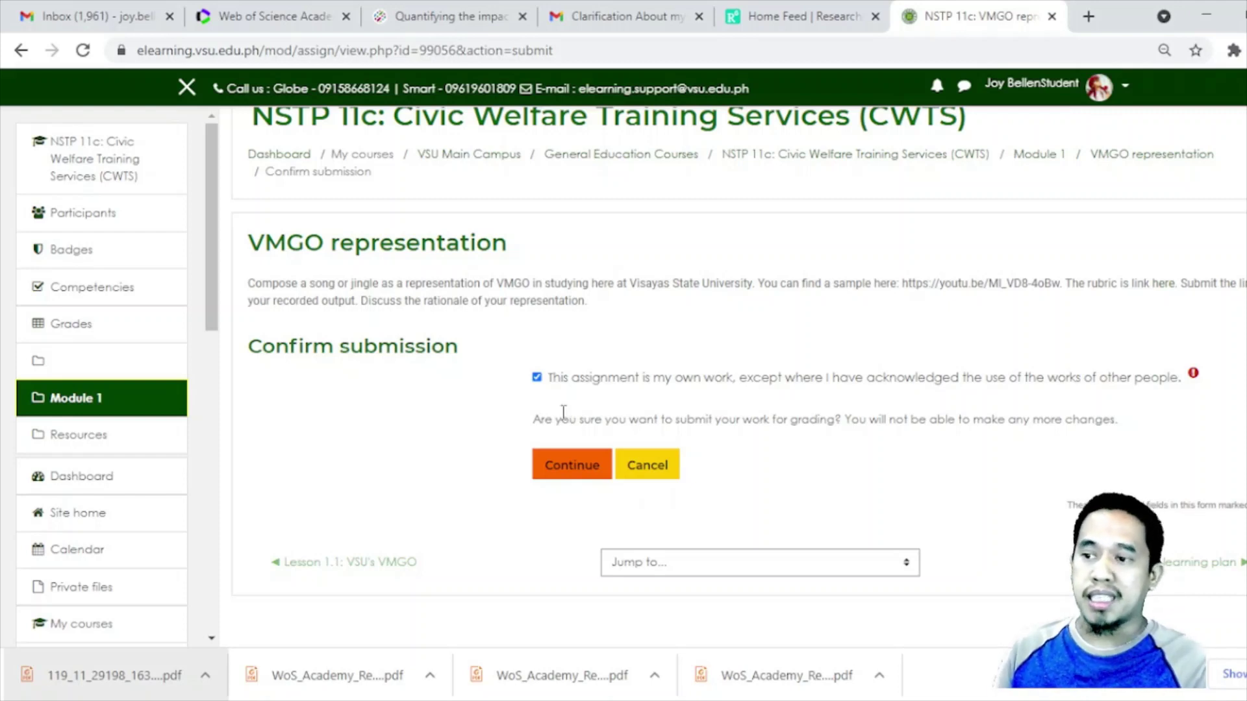
pyautogui.click(569, 470)
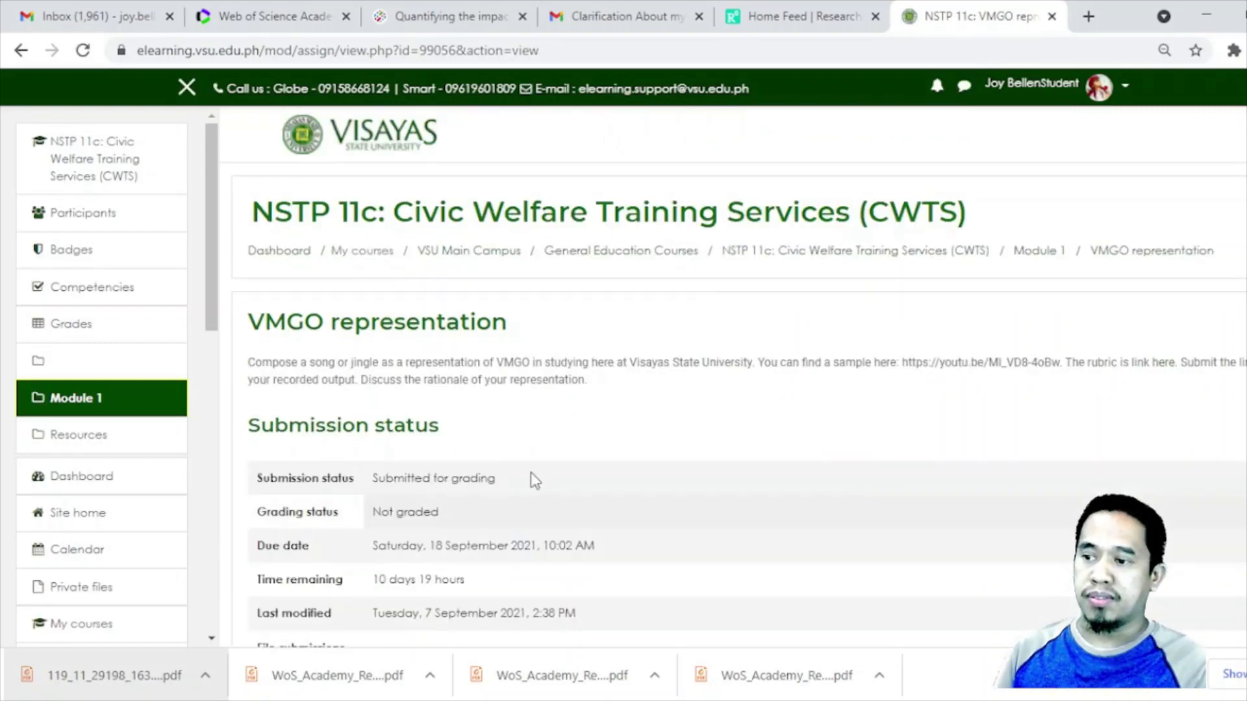
pyautogui.scroll(-3, 539, 484)
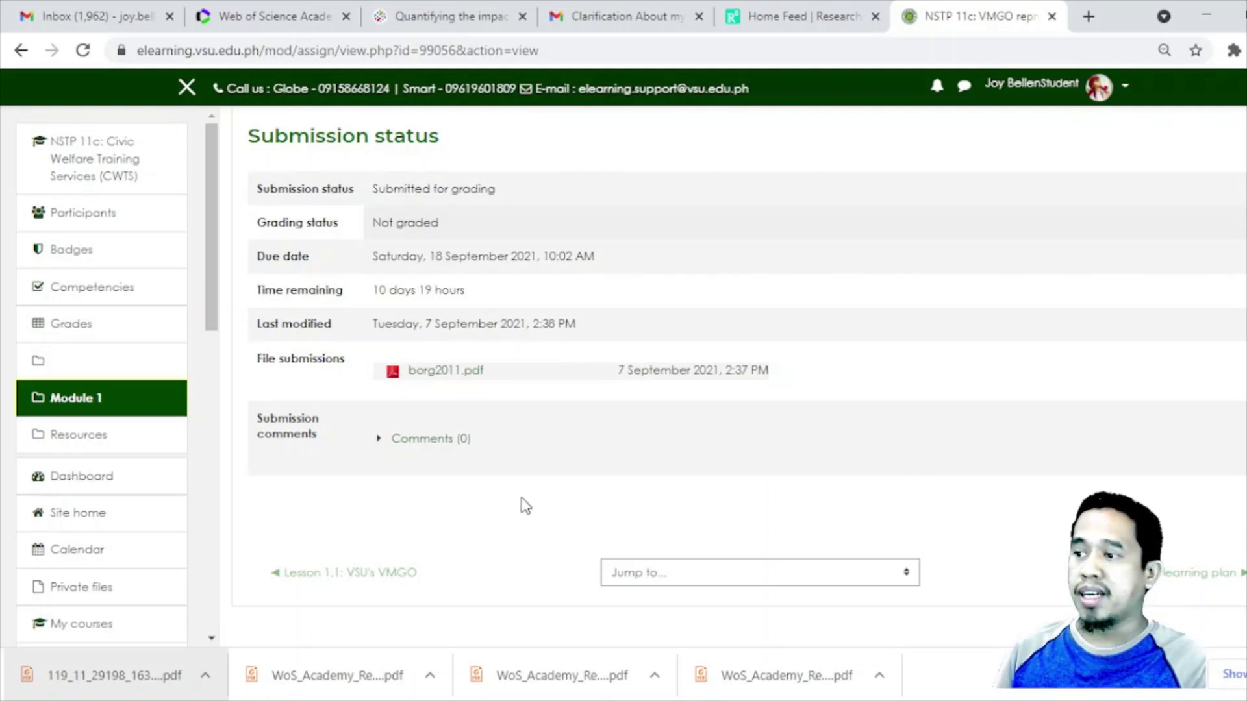
# Step: Go back to Module 1 and look through its overview and activities, from the Module Pretest and Lesson 1.1 to Assessment 1
pyautogui.click(135, 412)
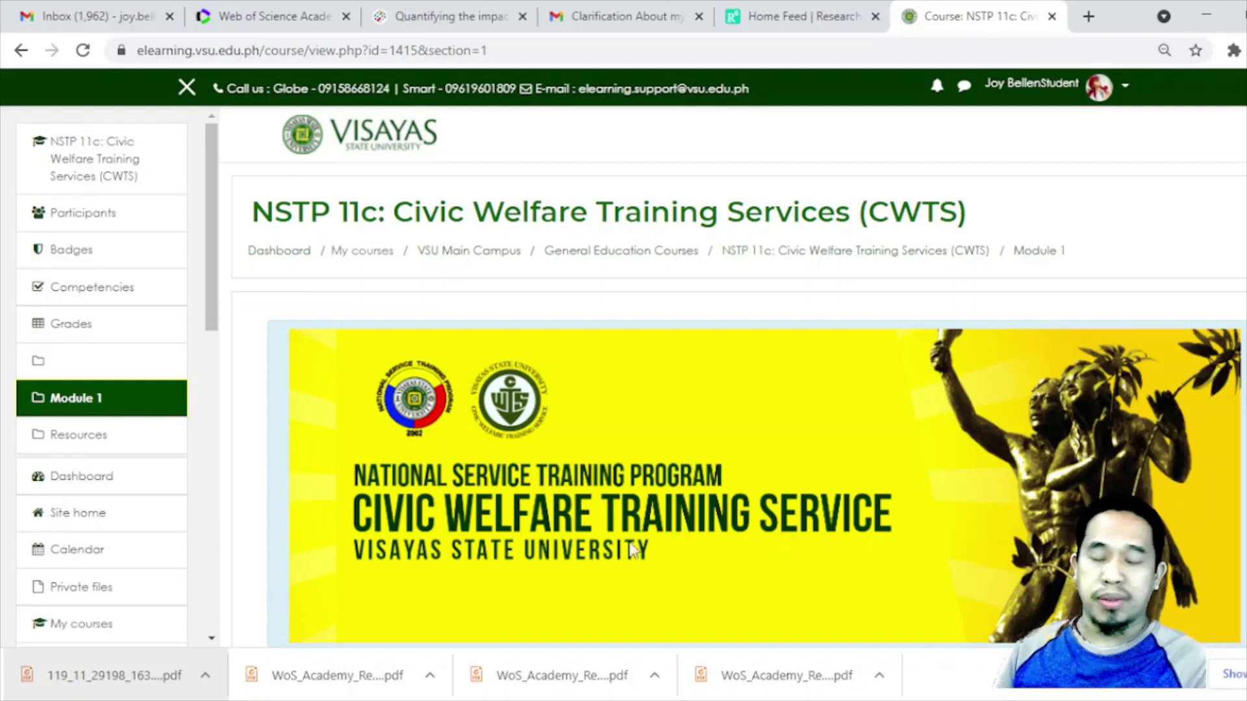
pyautogui.click(142, 399)
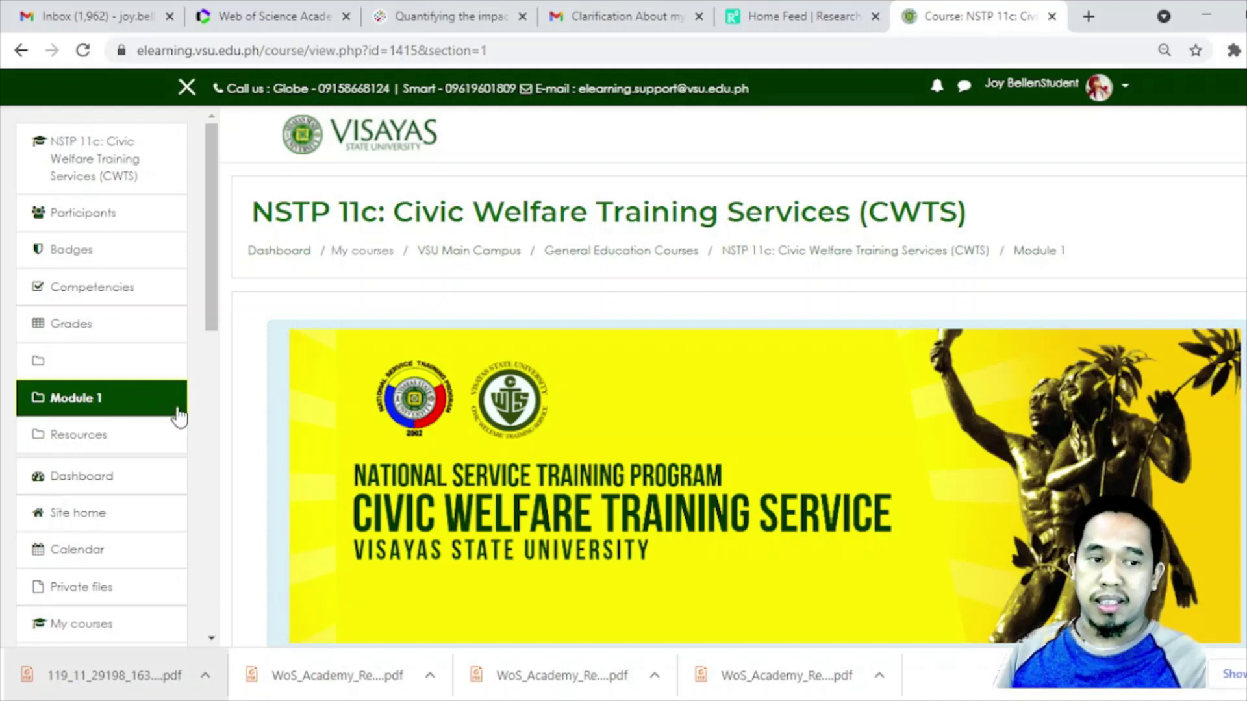
pyautogui.scroll(-5, 337, 448)
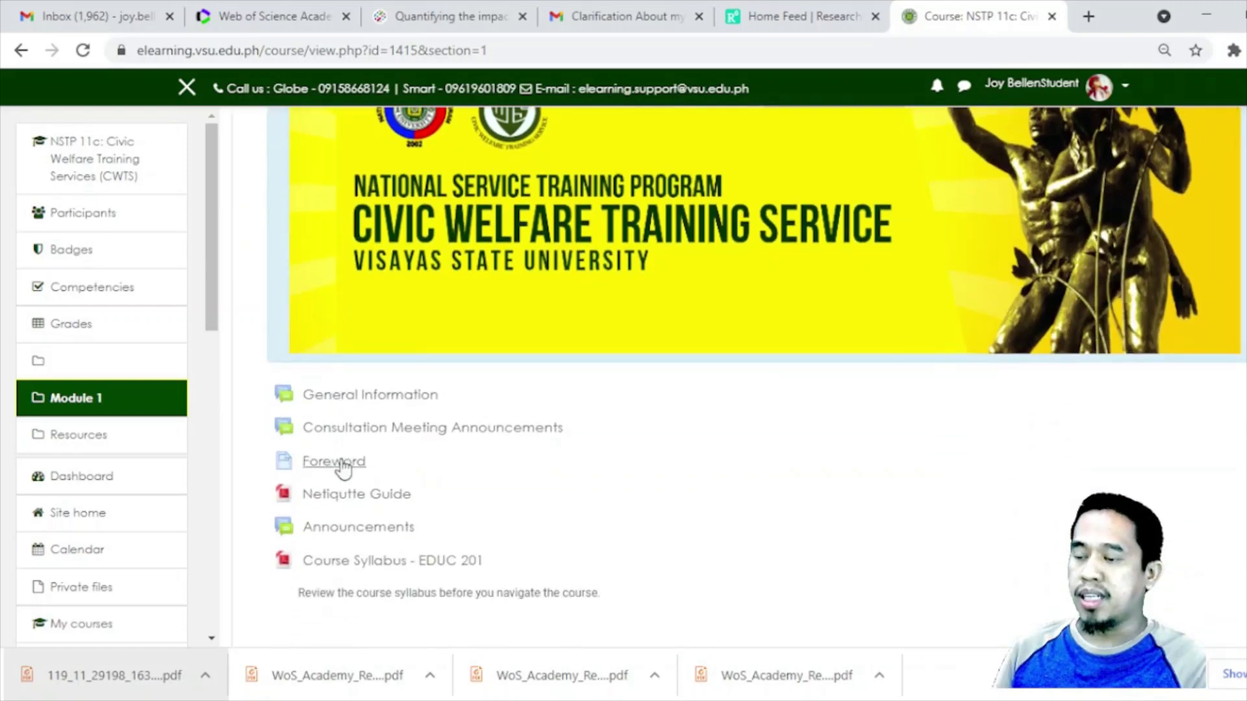
pyautogui.scroll(-2, 344, 470)
pyautogui.click(127, 403)
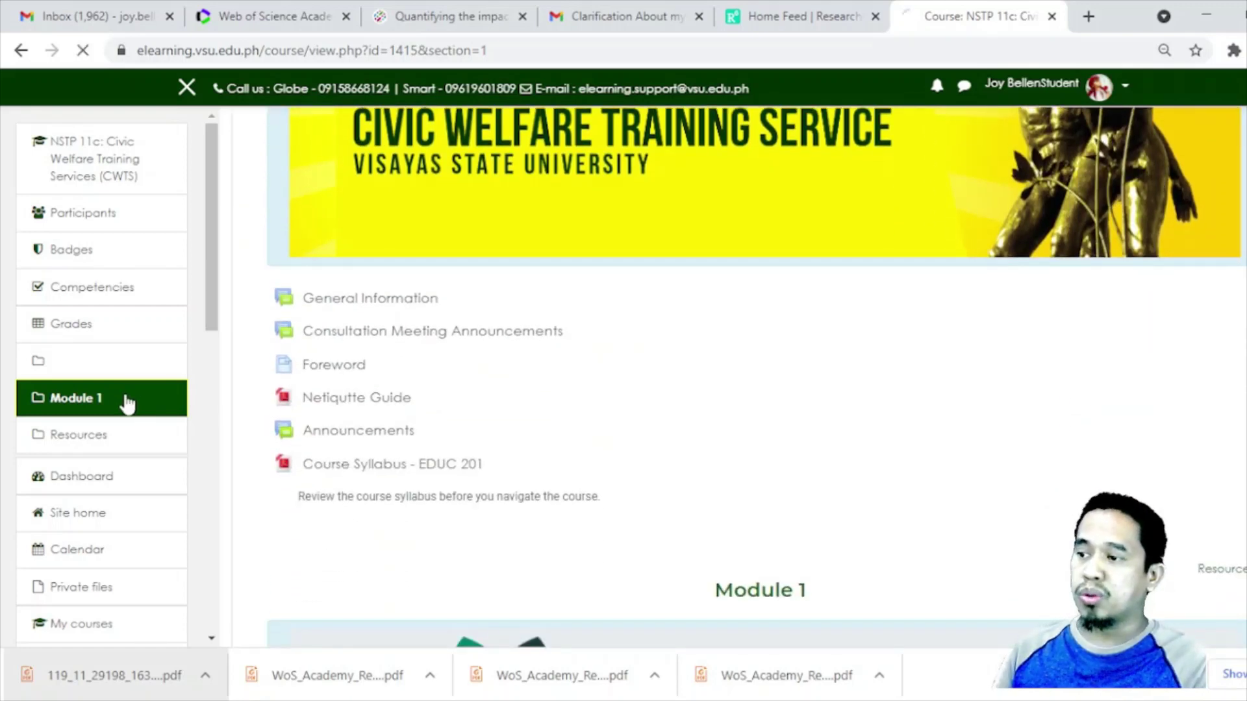
pyautogui.scroll(-4, 220, 468)
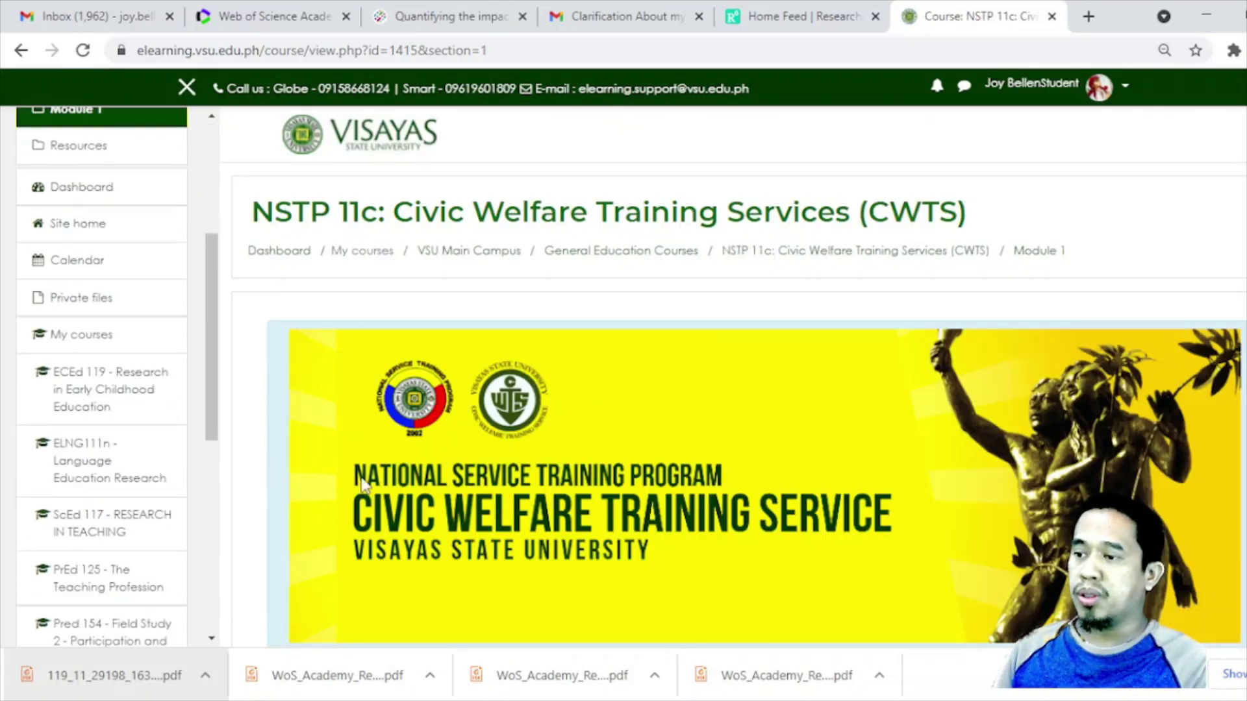
pyautogui.scroll(3, 162, 409)
pyautogui.scroll(-8, 224, 440)
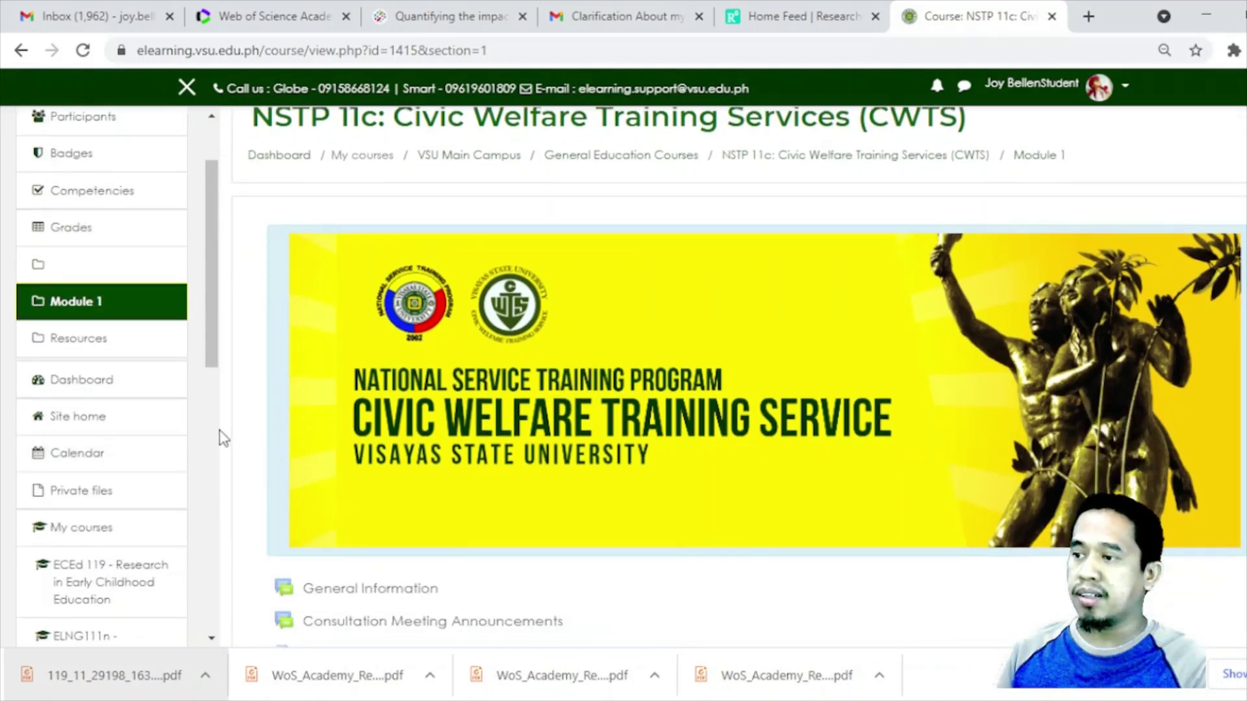
pyautogui.scroll(-7, 369, 472)
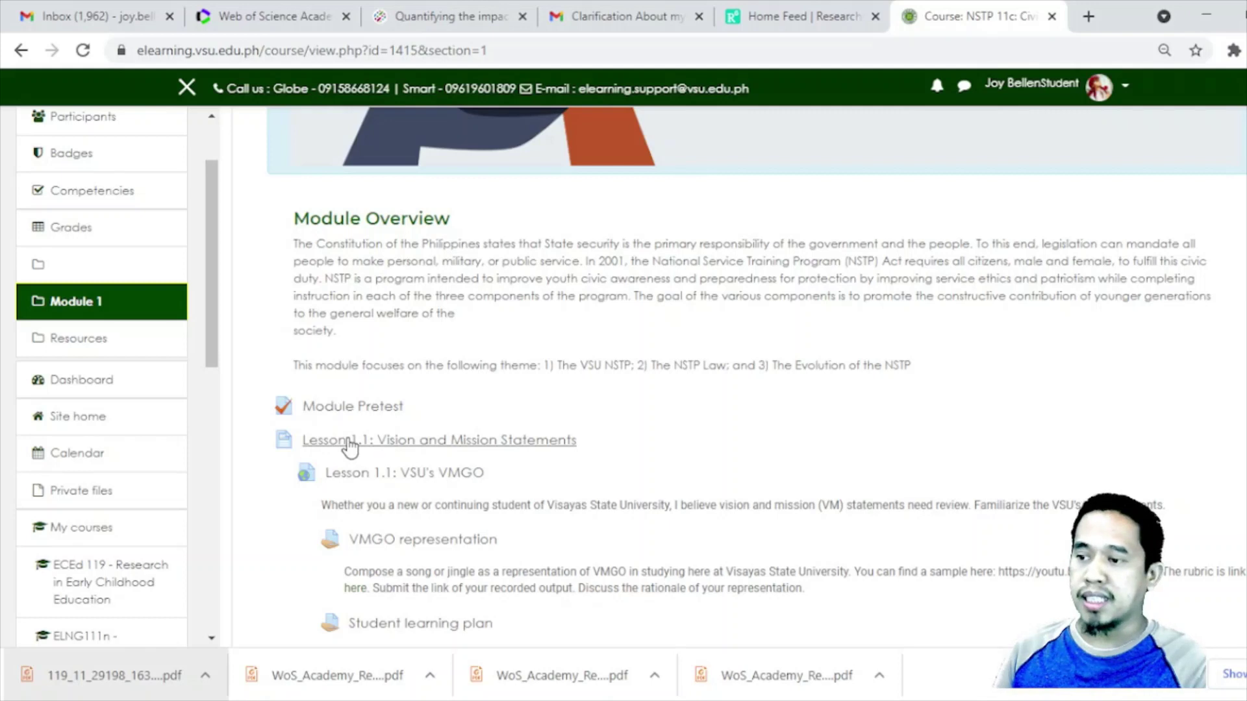
pyautogui.scroll(-1, 350, 447)
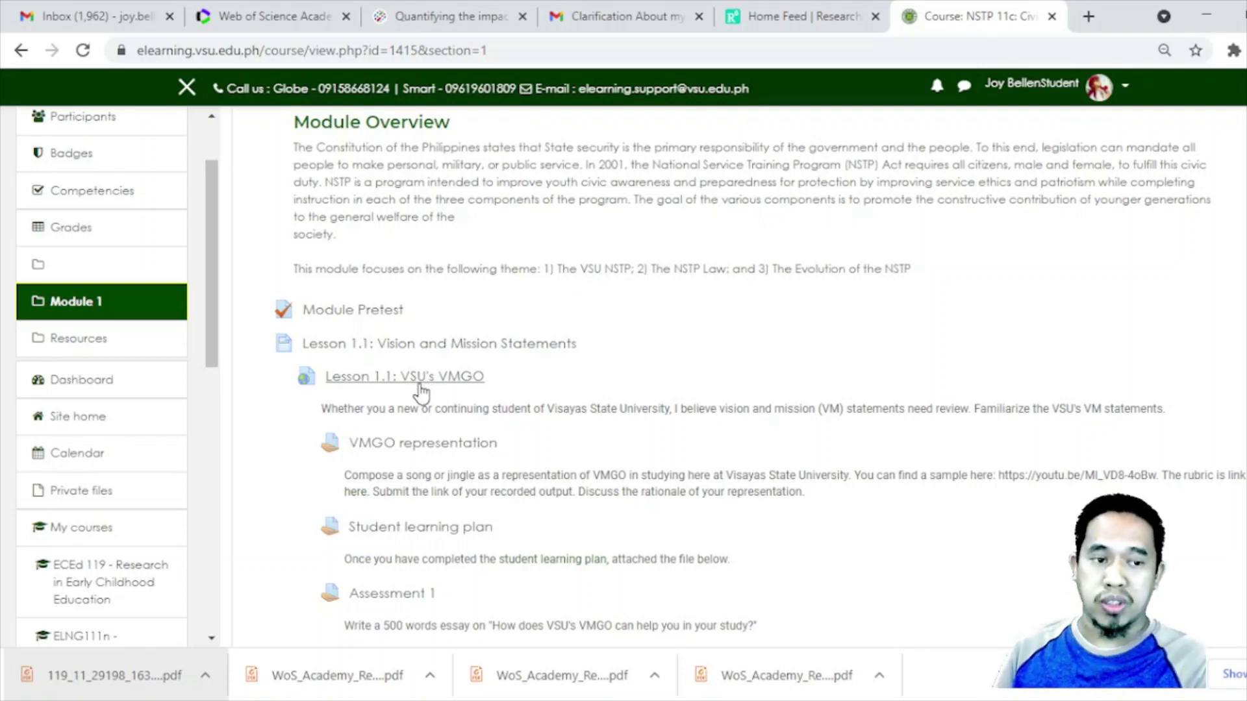
pyautogui.scroll(-2, 421, 389)
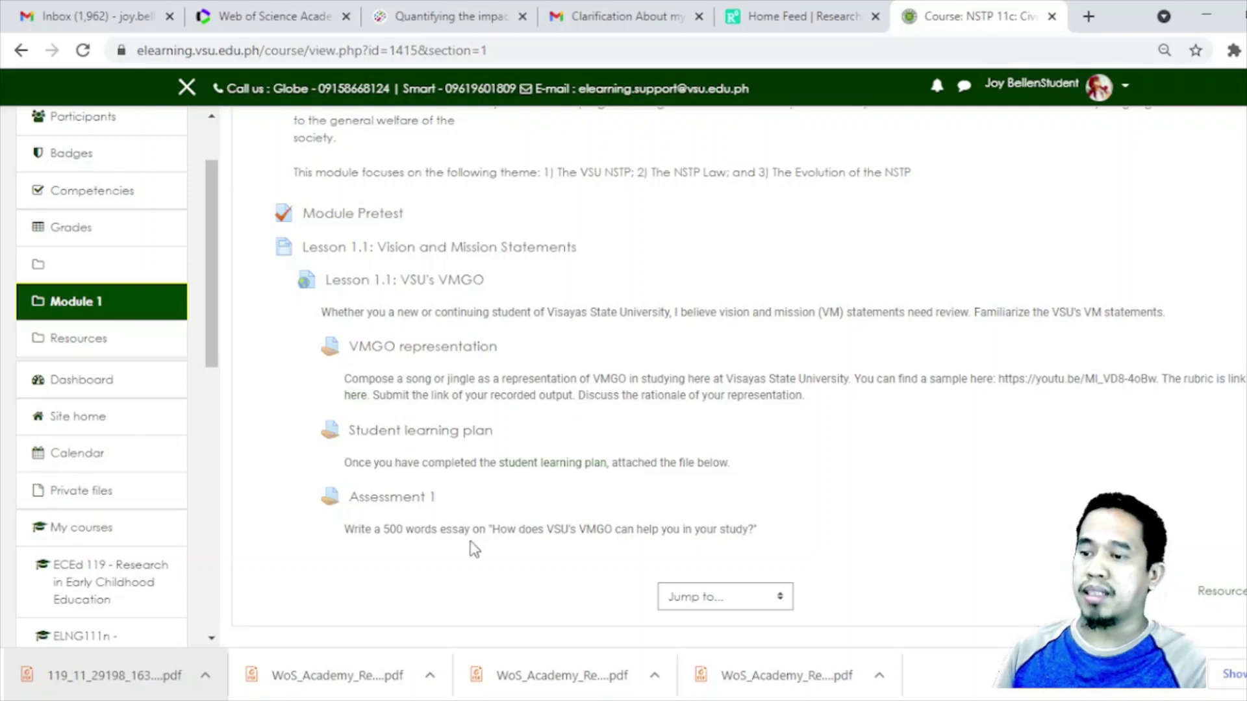
pyautogui.scroll(-3, 474, 549)
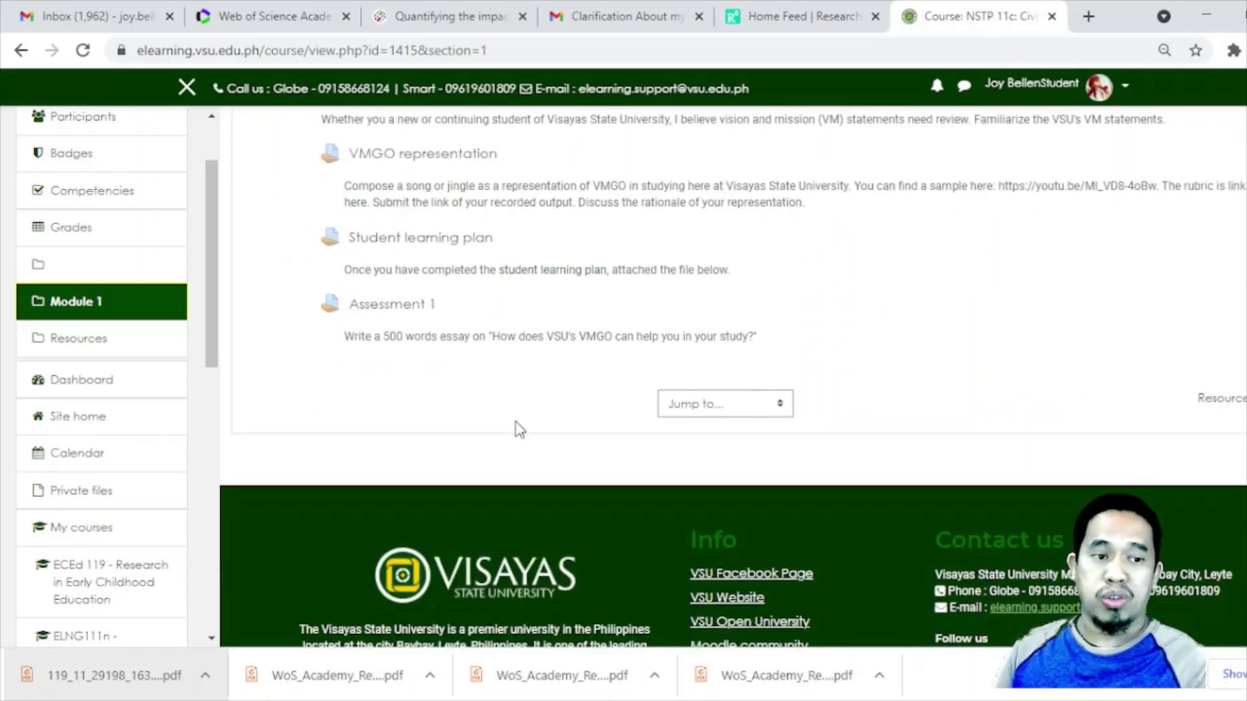